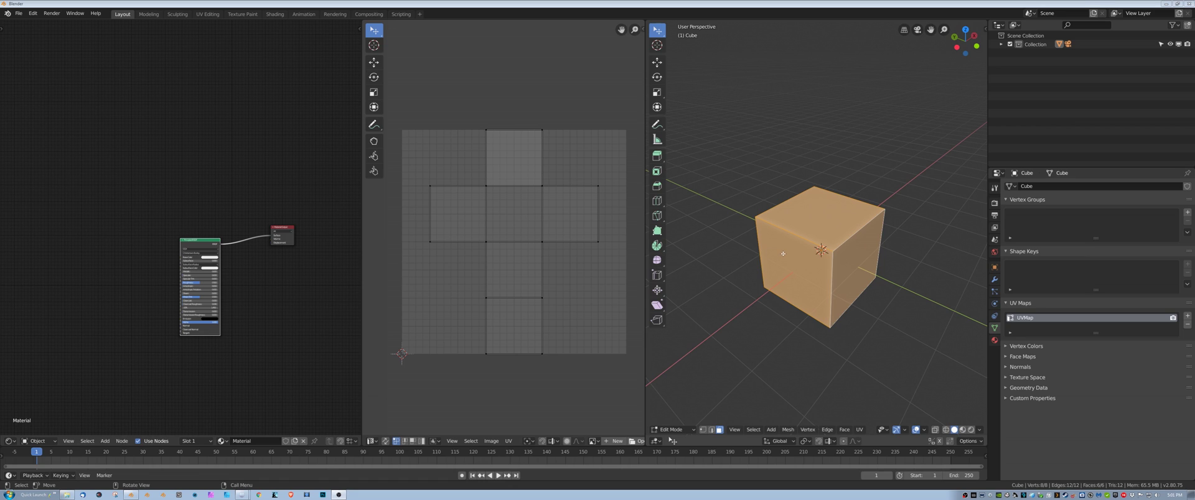
# Step: Show the cube's material properties
pyautogui.moveTo(754, 245)
pyautogui.mouseDown(button='middle')
pyautogui.moveTo(741, 258)
pyautogui.moveTo(747, 242)
pyautogui.moveTo(847, 250)
pyautogui.moveTo(748, 247)
pyautogui.mouseUp(button='middle')
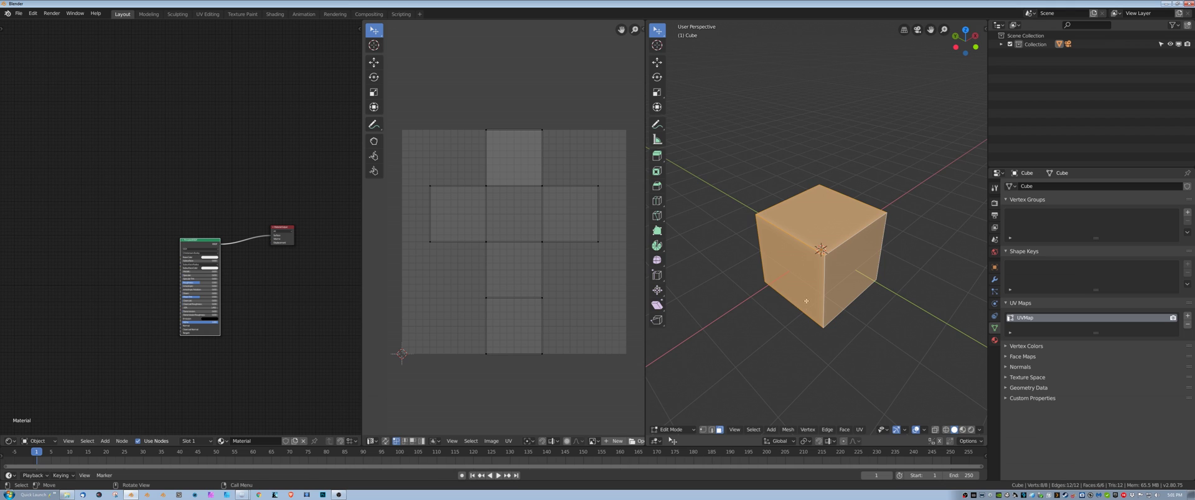
pyautogui.moveTo(806, 301); pyautogui.dragTo(828, 293, button='middle')
pyautogui.moveTo(276, 295); pyautogui.dragTo(300, 285, button='middle')
pyautogui.click(995, 340)
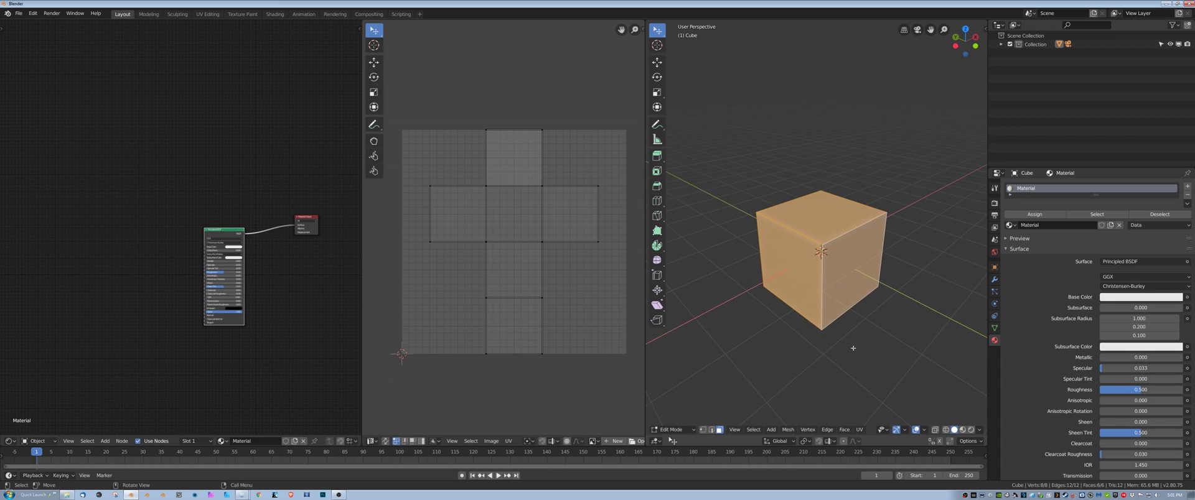
pyautogui.scroll(2, 828, 351)
pyautogui.moveTo(828, 351); pyautogui.dragTo(828, 311, button='middle')
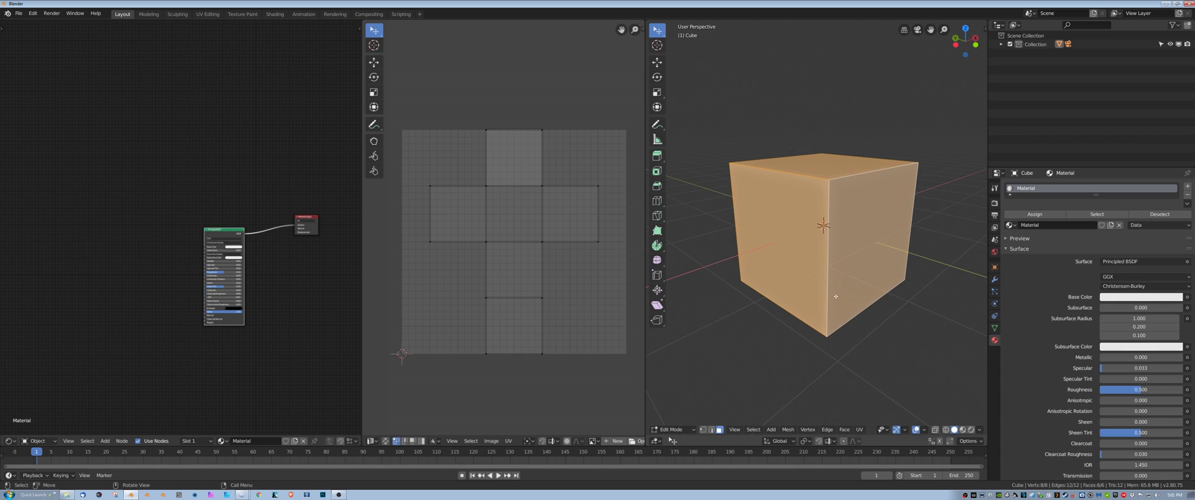
# Step: Bring BrickG003.jpg from the maps folder into the node editor and connect its Color to the Principled BSDF's Base Color
pyautogui.moveTo(888, 203); pyautogui.dragTo(715, 144)
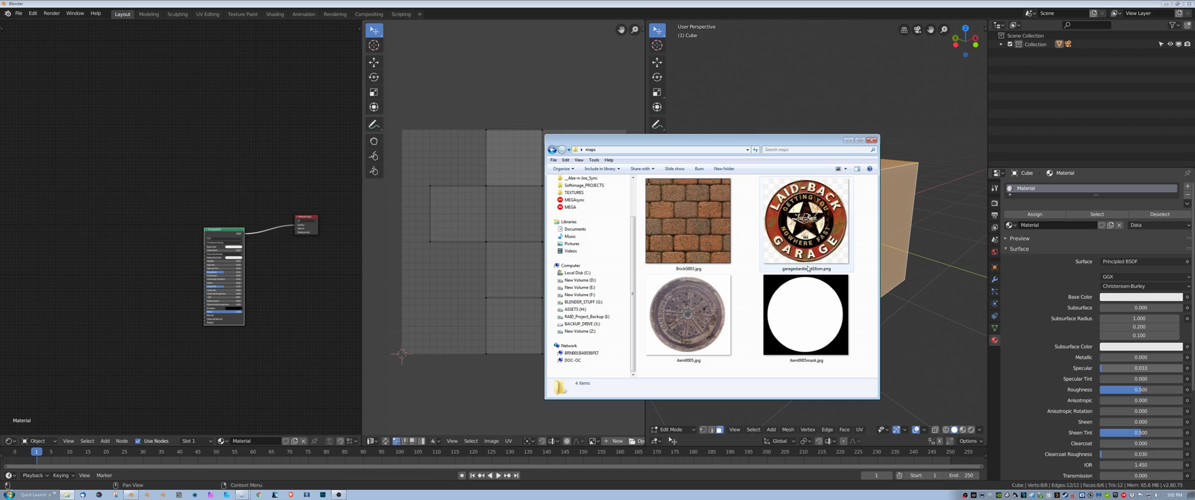
pyautogui.moveTo(731, 144); pyautogui.dragTo(1194, 149)
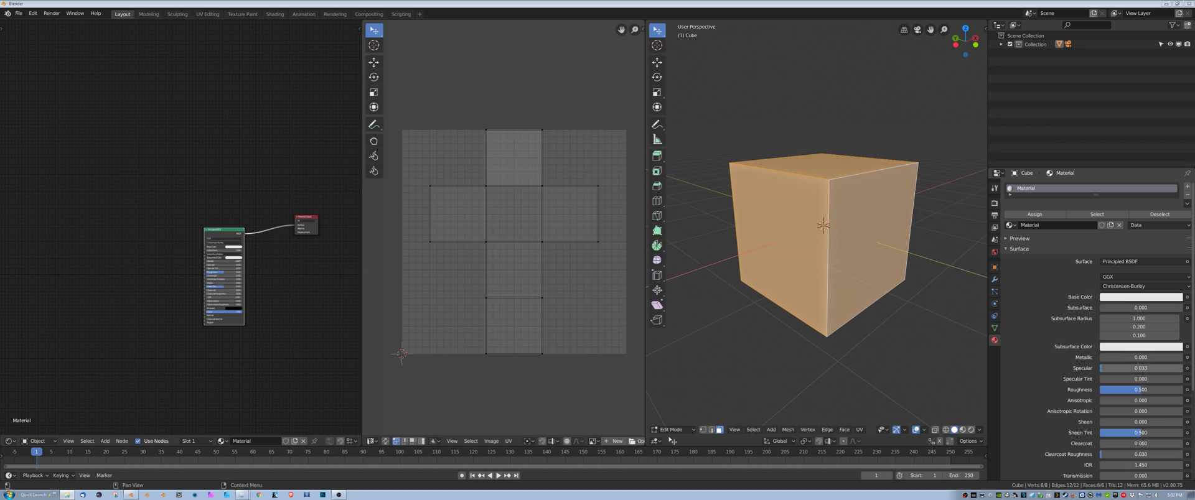
pyautogui.moveTo(1194, 187); pyautogui.dragTo(158, 226)
pyautogui.moveTo(229, 204); pyautogui.dragTo(243, 153, button='middle')
pyautogui.scroll(4, 237, 219)
pyautogui.moveTo(184, 174); pyautogui.dragTo(232, 205)
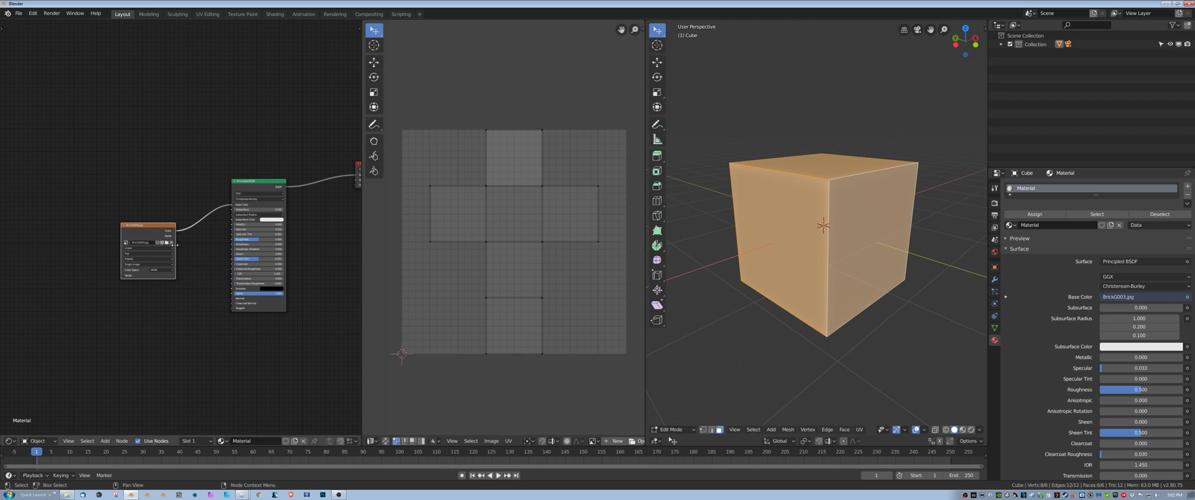
# Step: Switch the 3D viewport to LookDev shading to preview the material on the cube
pyautogui.click(979, 429)
pyautogui.click(1007, 291)
pyautogui.moveTo(822, 245); pyautogui.dragTo(818, 291, button='middle')
pyautogui.click(962, 430)
pyautogui.moveTo(880, 362); pyautogui.dragTo(854, 350, button='middle')
# Step: Add Texture Coordinate and Mapping nodes to the brick texture and set the mapping scale to 5.9 on all axes
pyautogui.moveTo(318, 272); pyautogui.dragTo(261, 280, button='middle')
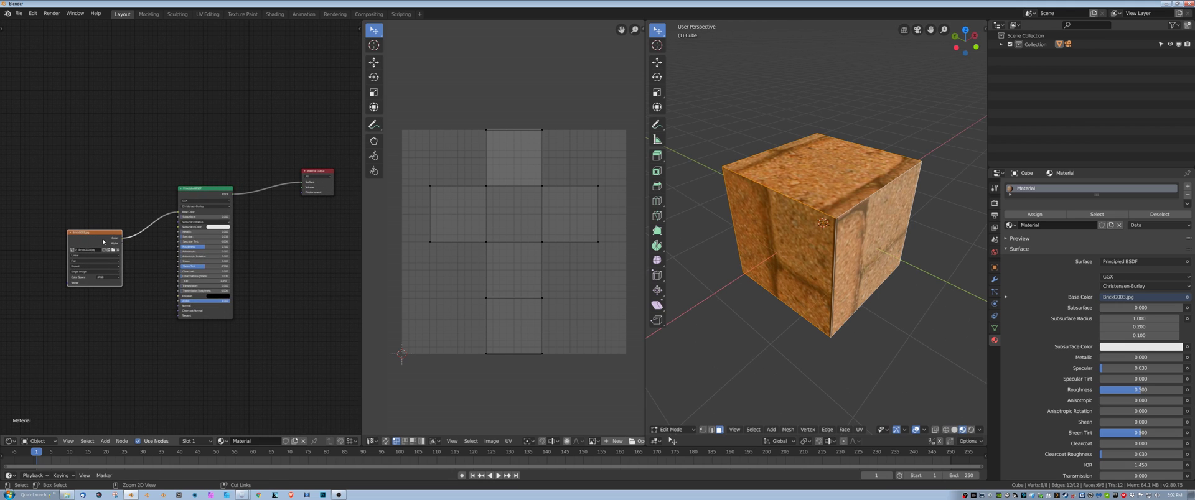
pyautogui.hotkey('ctrl', 't')
pyautogui.keyDown('ctrl'); pyautogui.hscroll(-4, 124, 262); pyautogui.keyUp('ctrl')
pyautogui.scroll(2, 150, 283)
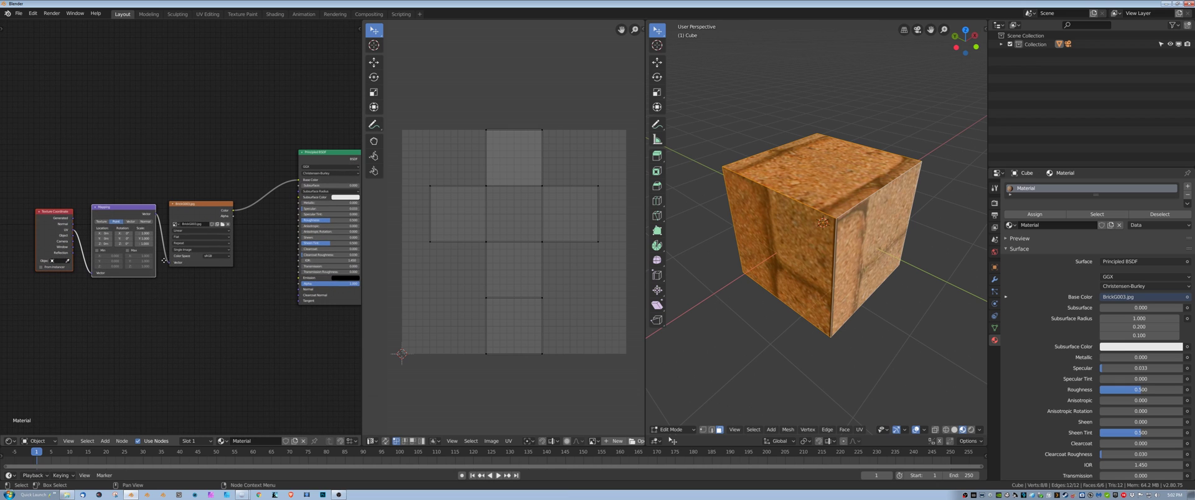
pyautogui.scroll(1, 146, 242)
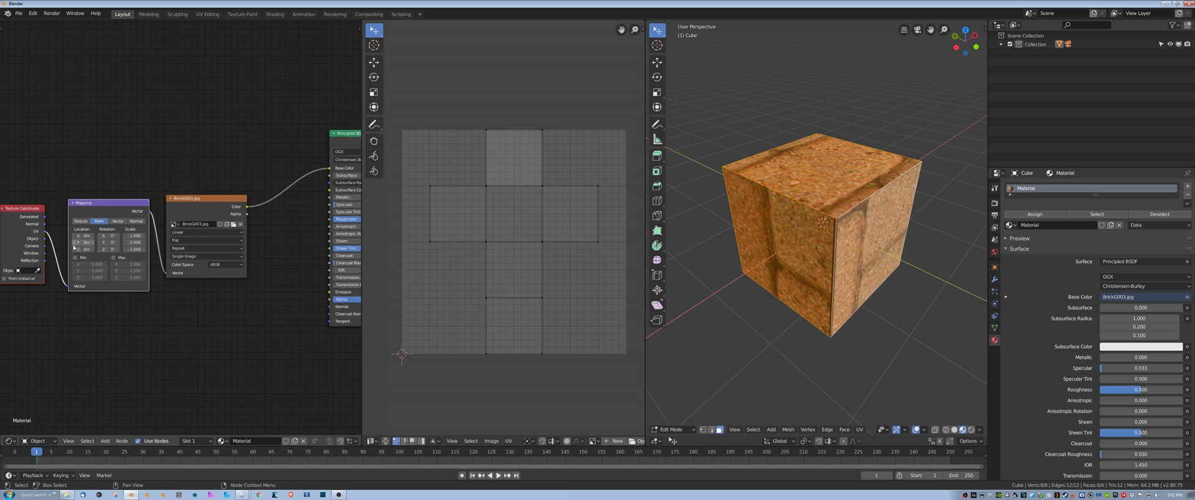
pyautogui.scroll(1, 147, 227)
pyautogui.moveTo(149, 225)
pyautogui.mouseDown()
pyautogui.moveTo(150, 239)
pyautogui.moveTo(163, 239)
pyautogui.mouseUp()
pyautogui.moveTo(773, 248); pyautogui.dragTo(797, 222, button='middle')
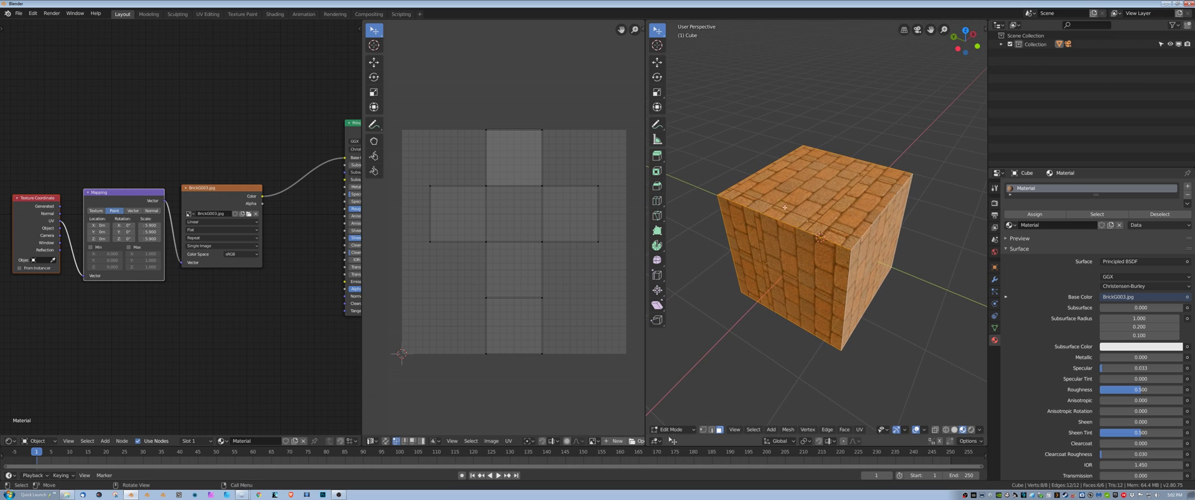
# Step: Move the brick texture, Mapping and Texture Coordinate nodes away from the Principled BSDF to make room between them
pyautogui.moveTo(307, 236); pyautogui.dragTo(236, 279, button='middle')
pyautogui.scroll(-1, 235, 280)
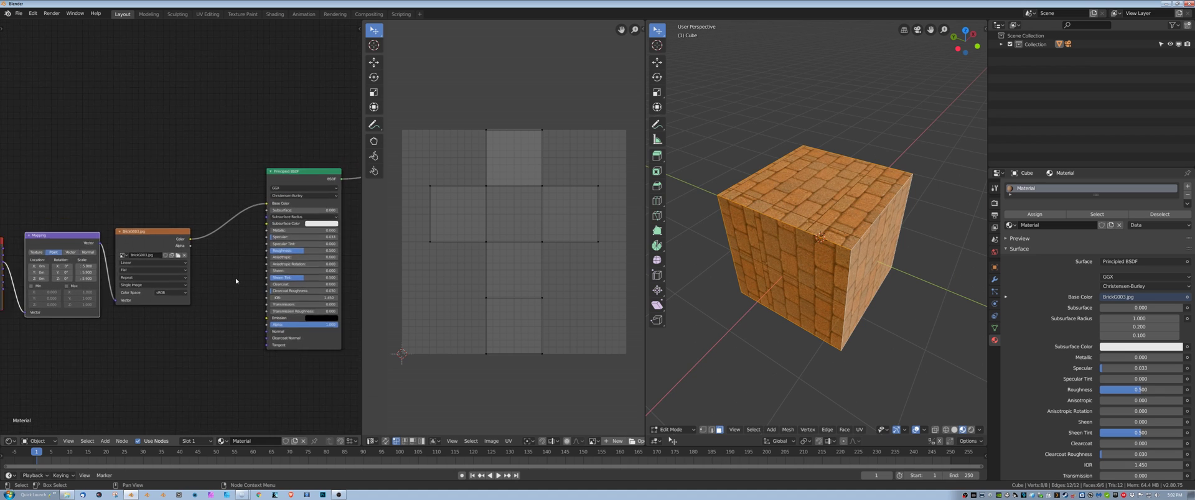
pyautogui.scroll(-3, 235, 277)
pyautogui.moveTo(26, 204); pyautogui.dragTo(175, 280)
pyautogui.moveTo(153, 237); pyautogui.dragTo(98, 237)
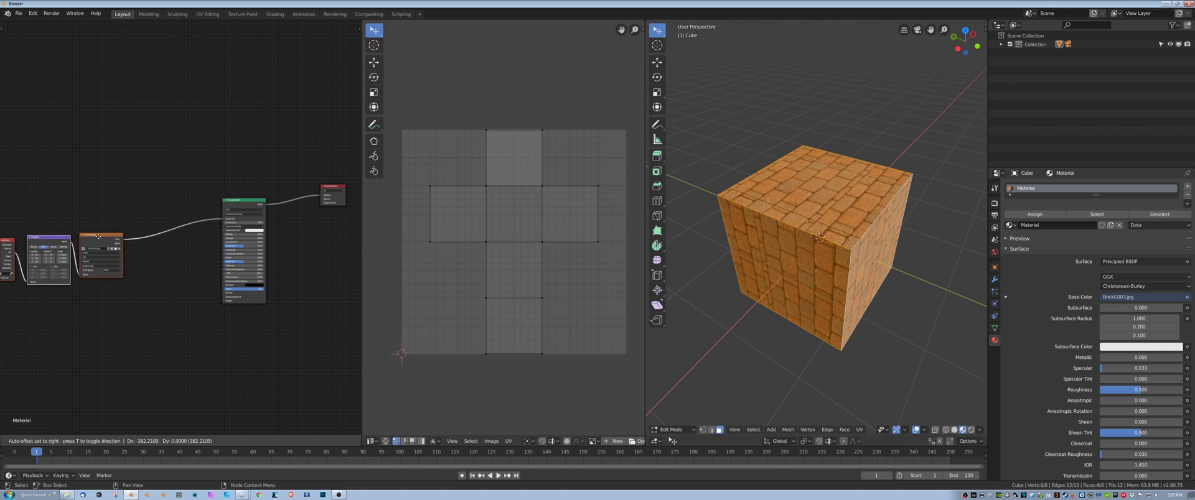
pyautogui.moveTo(146, 266)
pyautogui.mouseDown(button='middle')
pyautogui.moveTo(194, 260)
pyautogui.moveTo(166, 261)
pyautogui.mouseUp(button='middle')
# Step: Bring the garage decal PNG from the maps folder into the node editor as an image texture above the brick node
pyautogui.moveTo(1194, 261); pyautogui.dragTo(490, 143)
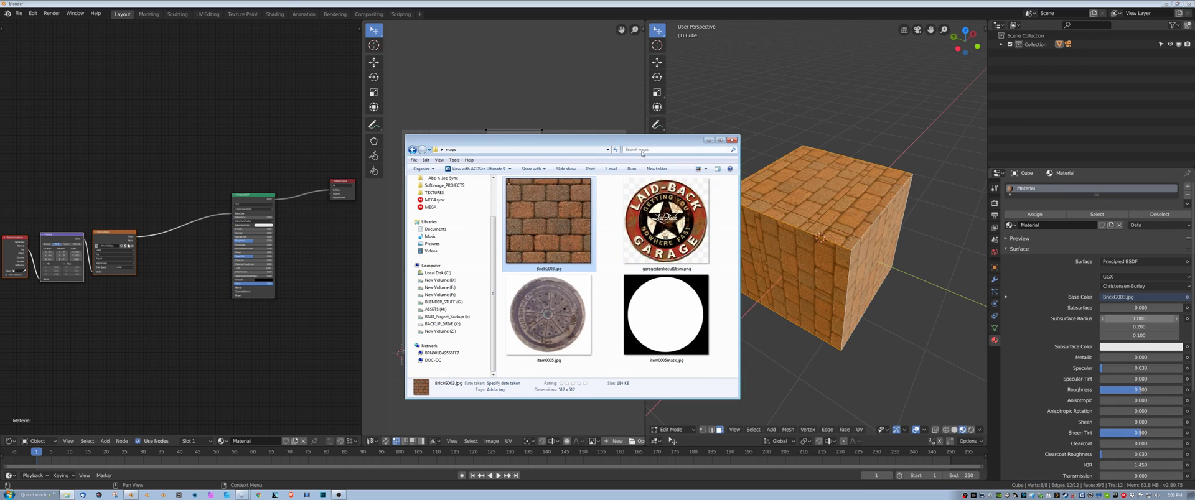
pyautogui.moveTo(630, 142); pyautogui.dragTo(1194, 161)
pyautogui.moveTo(1194, 249); pyautogui.dragTo(89, 166)
# Step: Add a MixRGB node above the Principled BSDF
pyautogui.moveTo(182, 181); pyautogui.dragTo(202, 163, button='middle')
pyautogui.click(104, 441)
pyautogui.moveTo(147, 397)
pyautogui.click(175, 432)
pyautogui.click(202, 143)
# Step: Connect the brick color to the Mix node's Color1, the decal color to Color2, and the Mix output to Base Color
pyautogui.moveTo(186, 211)
pyautogui.mouseDown(button='middle')
pyautogui.moveTo(136, 201)
pyautogui.moveTo(178, 187)
pyautogui.moveTo(172, 222)
pyautogui.mouseUp(button='middle')
pyautogui.scroll(5, 186, 218)
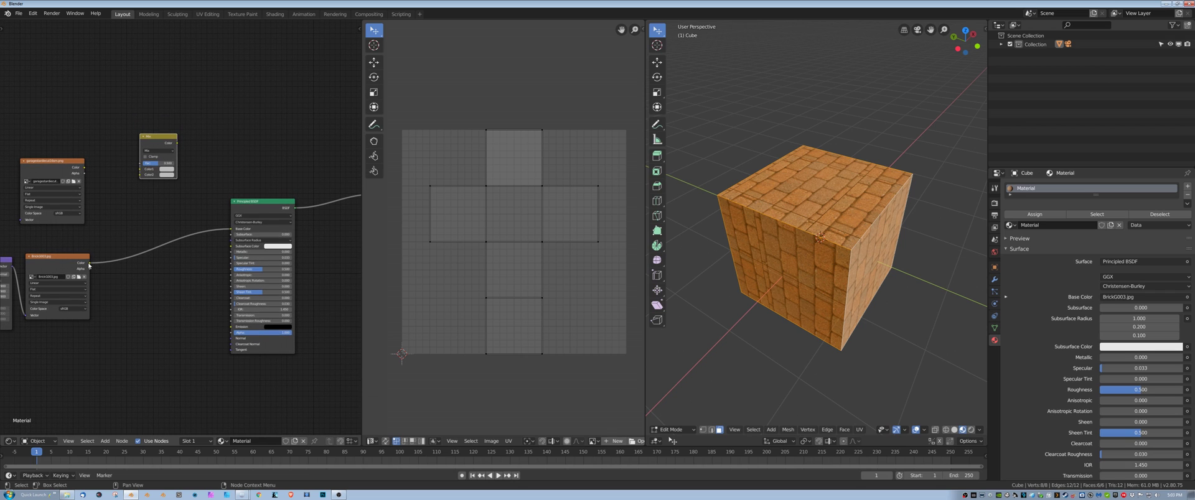
pyautogui.moveTo(89, 264); pyautogui.dragTo(139, 176)
pyautogui.moveTo(177, 144); pyautogui.dragTo(232, 229)
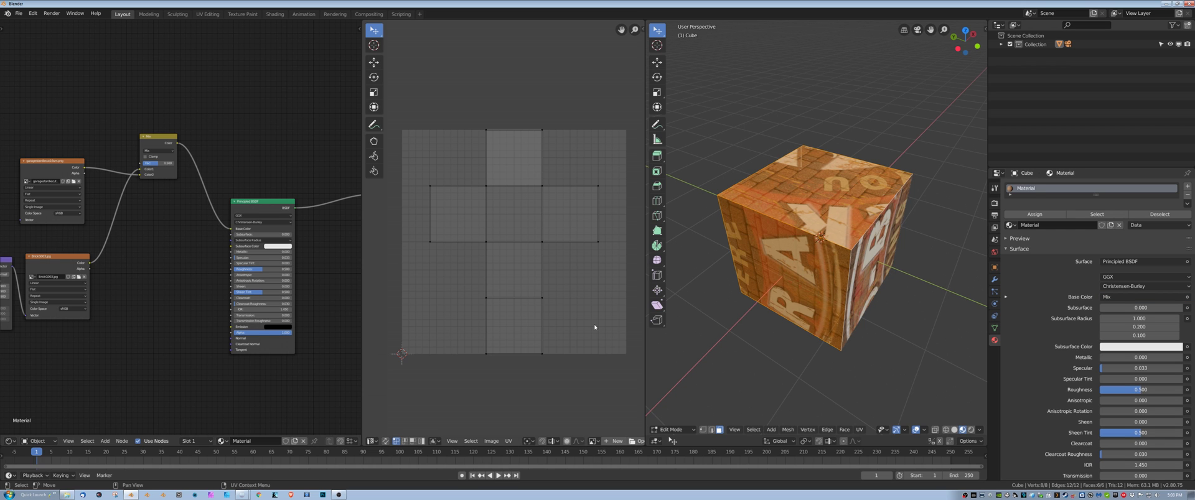
pyautogui.moveTo(764, 260)
pyautogui.mouseDown(button='middle')
pyautogui.moveTo(805, 304)
pyautogui.moveTo(848, 250)
pyautogui.moveTo(818, 231)
pyautogui.moveTo(722, 269)
pyautogui.moveTo(732, 287)
pyautogui.moveTo(775, 283)
pyautogui.moveTo(759, 270)
pyautogui.moveTo(768, 268)
pyautogui.mouseUp(button='middle')
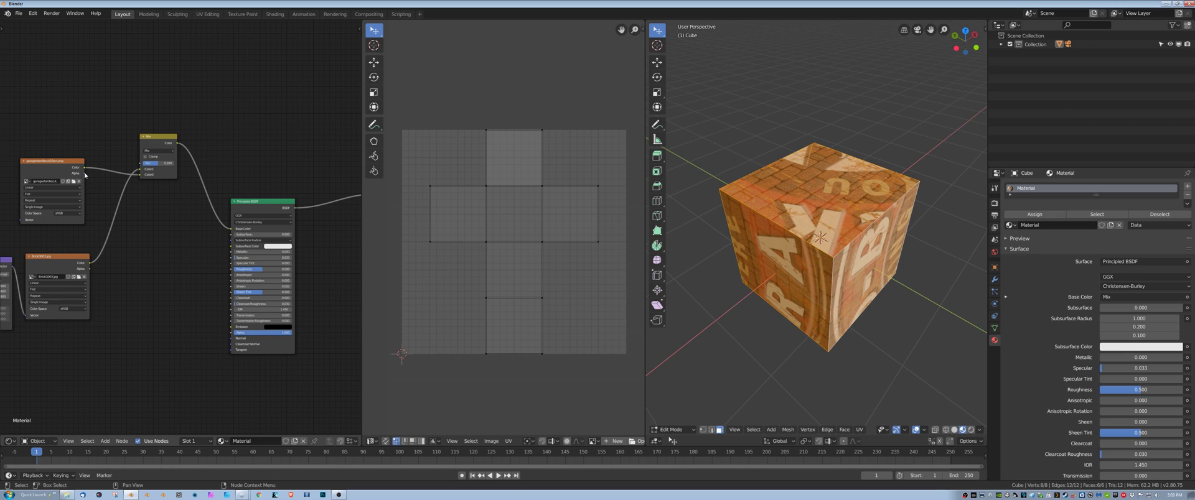
# Step: Connect the decal texture's Alpha output to the Mix node's Fac input
pyautogui.moveTo(85, 174); pyautogui.dragTo(142, 165)
pyautogui.moveTo(851, 237)
pyautogui.mouseDown(button='middle')
pyautogui.moveTo(793, 227)
pyautogui.moveTo(799, 158)
pyautogui.moveTo(852, 229)
pyautogui.mouseUp(button='middle')
pyautogui.moveTo(817, 200); pyautogui.dragTo(840, 246, button='middle')
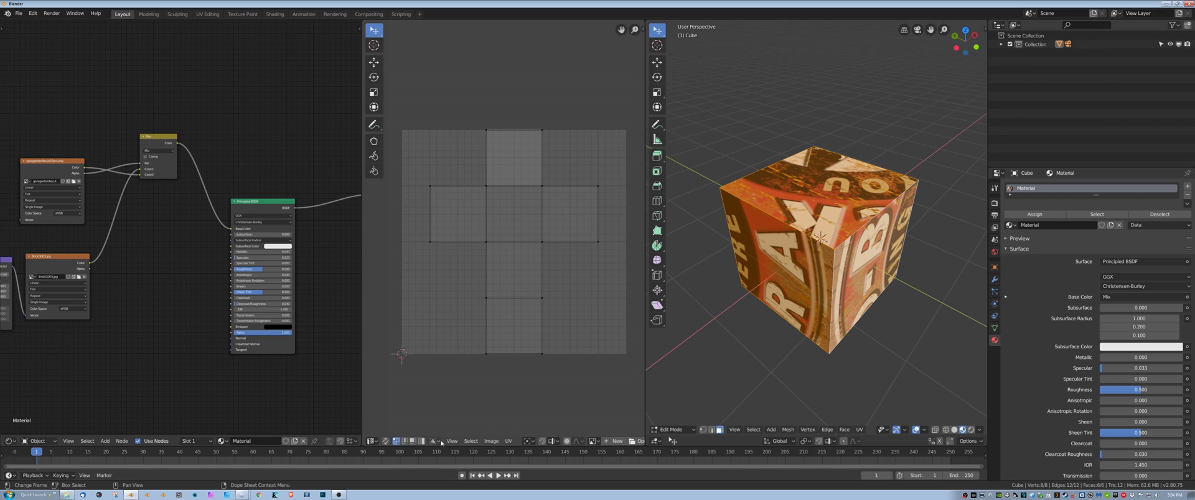
# Step: Display the garage decal image in the UV editor
pyautogui.moveTo(608, 417); pyautogui.dragTo(600, 415, button='middle')
pyautogui.scroll(-5, 580, 444)
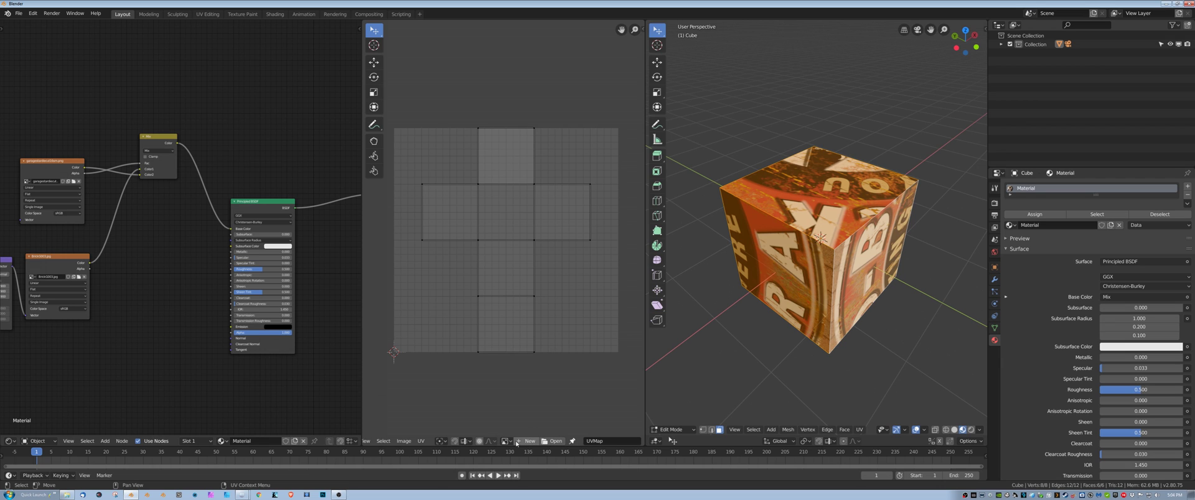
pyautogui.click(505, 441)
pyautogui.click(526, 364)
pyautogui.scroll(-6, 526, 321)
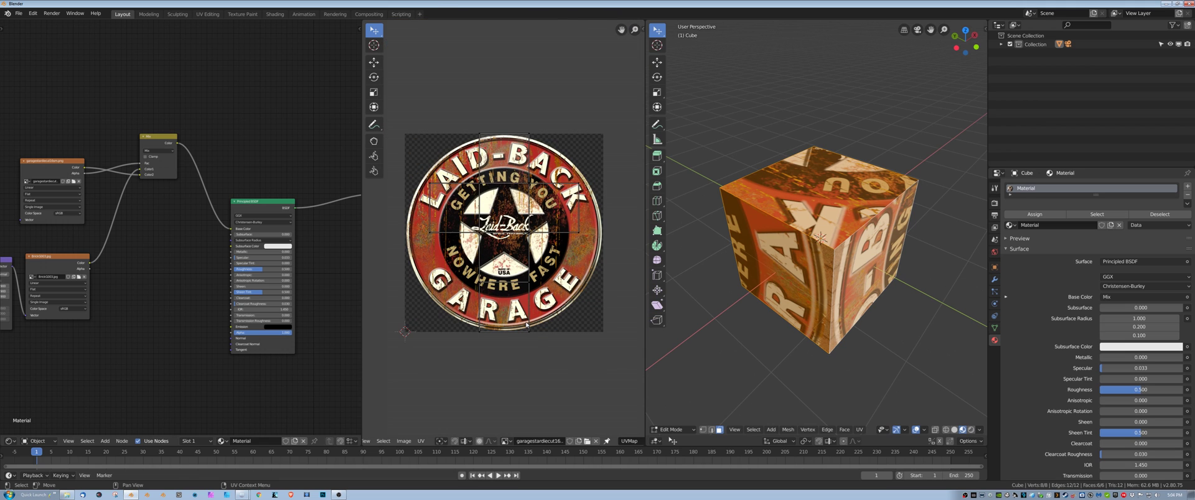
pyautogui.moveTo(498, 342); pyautogui.dragTo(499, 349, button='middle')
pyautogui.moveTo(740, 324); pyautogui.dragTo(763, 331, button='middle')
pyautogui.moveTo(843, 250); pyautogui.dragTo(854, 240, button='middle')
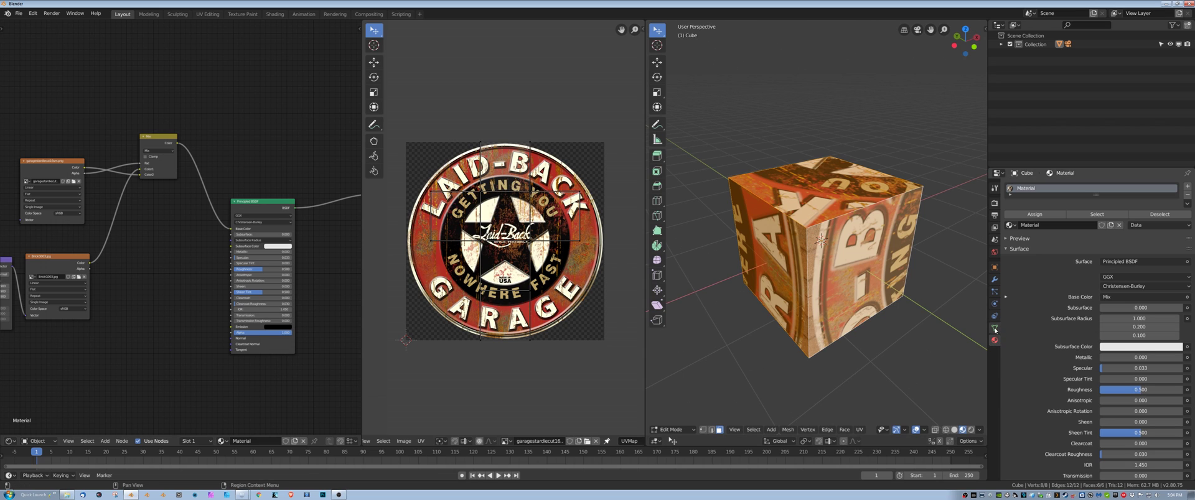
# Step: Add a second UV map to the cube's mesh data
pyautogui.click(993, 328)
pyautogui.click(1187, 316)
pyautogui.moveTo(869, 347); pyautogui.dragTo(878, 351, button='middle')
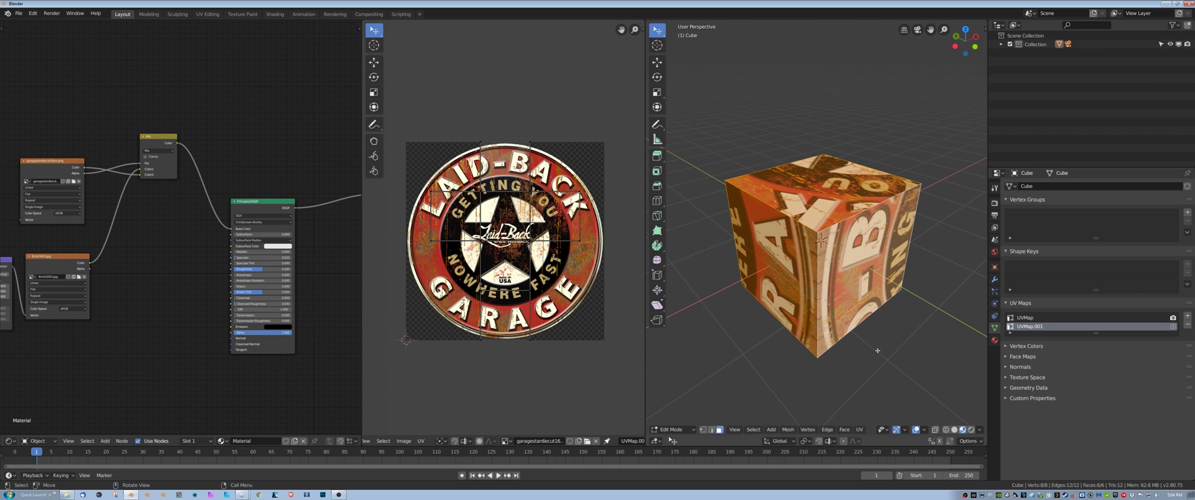
# Step: Select all of the cube's faces and unwrap them with Cube Projection in the second UV map
pyautogui.click(781, 365)
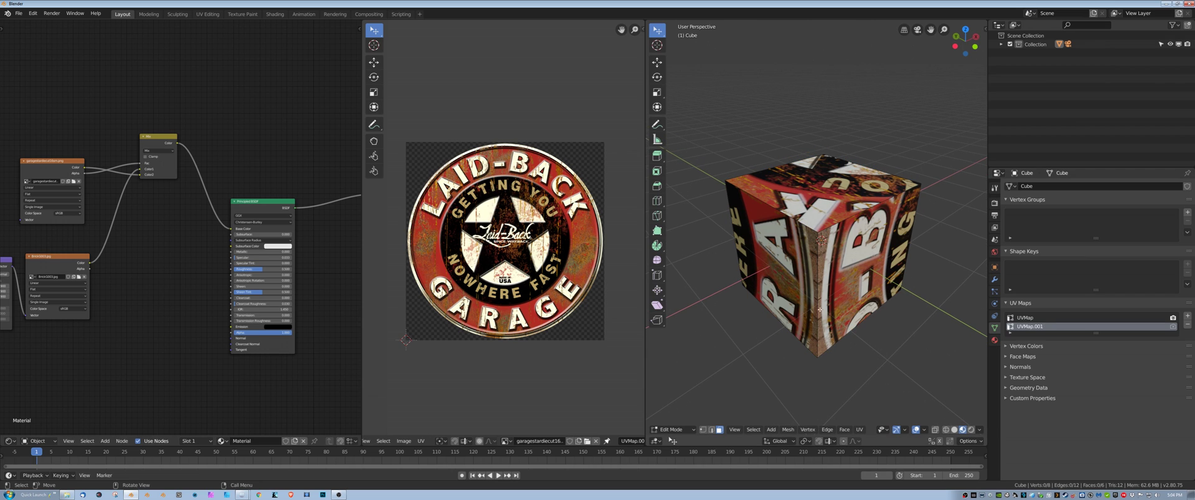
pyautogui.click(813, 219)
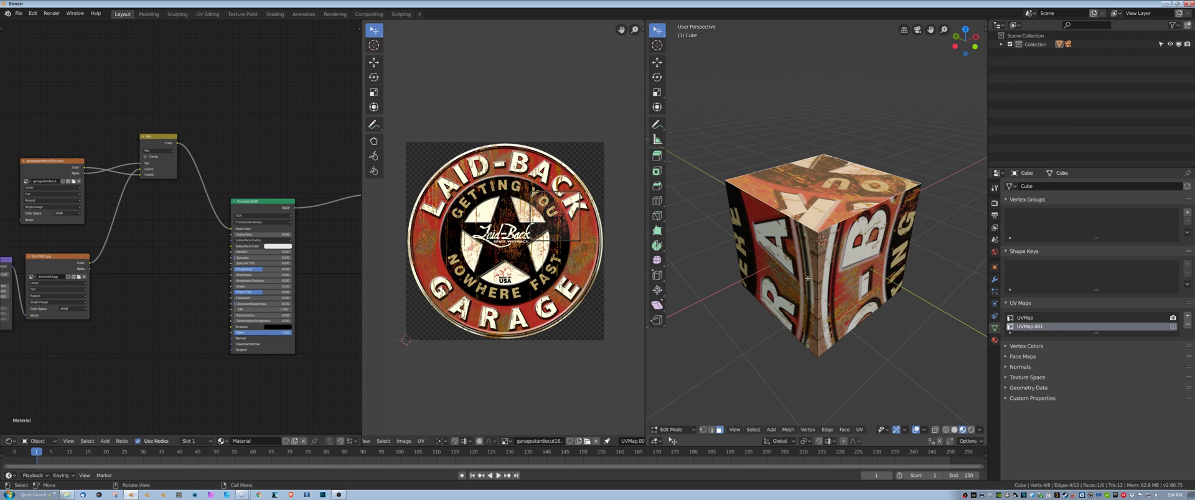
pyautogui.hotkey('alt', 'a')
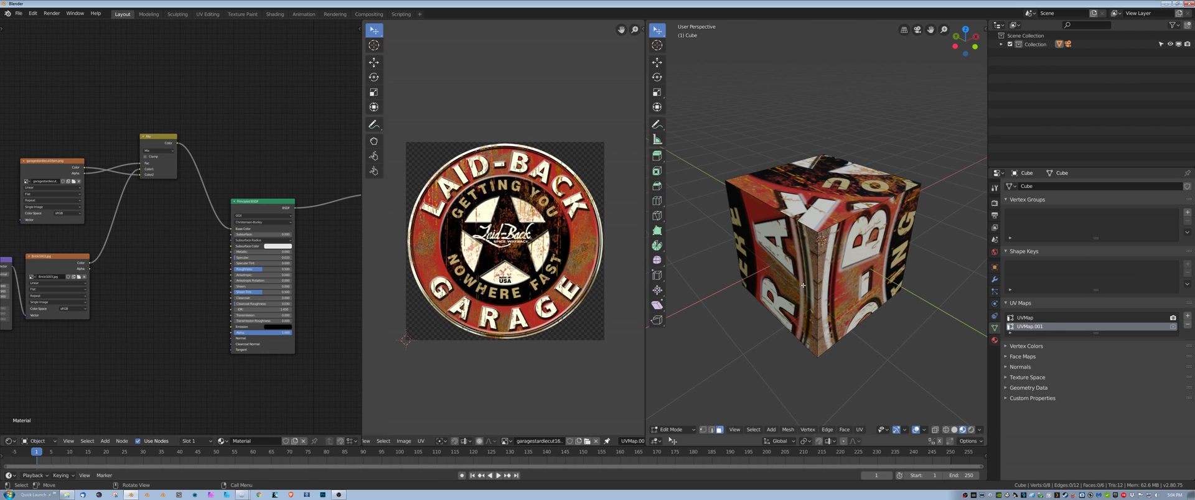
pyautogui.press('a')
pyautogui.moveTo(834, 272); pyautogui.dragTo(834, 308, button='middle')
pyautogui.press('u')
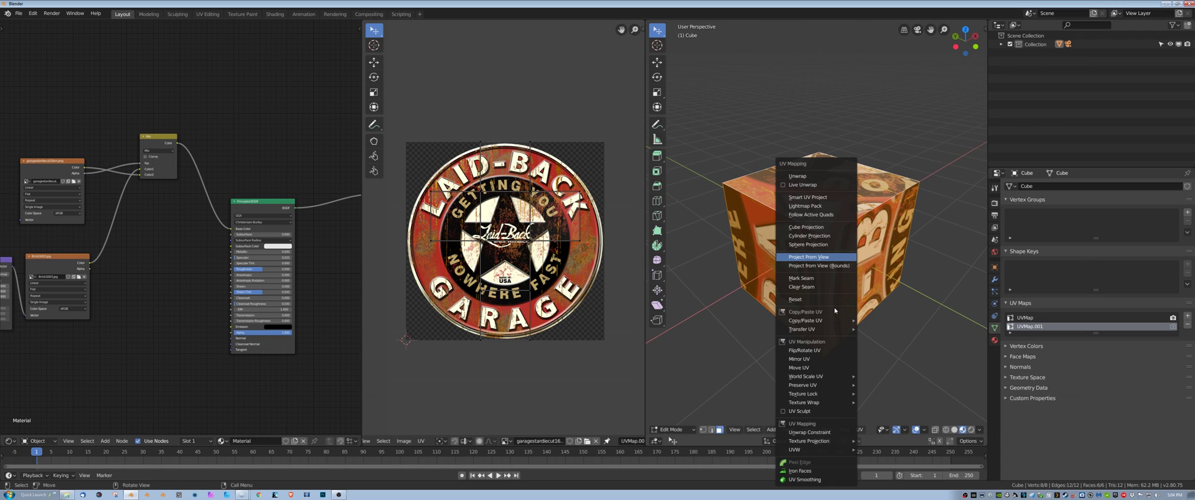
pyautogui.click(808, 228)
pyautogui.scroll(-4, 548, 302)
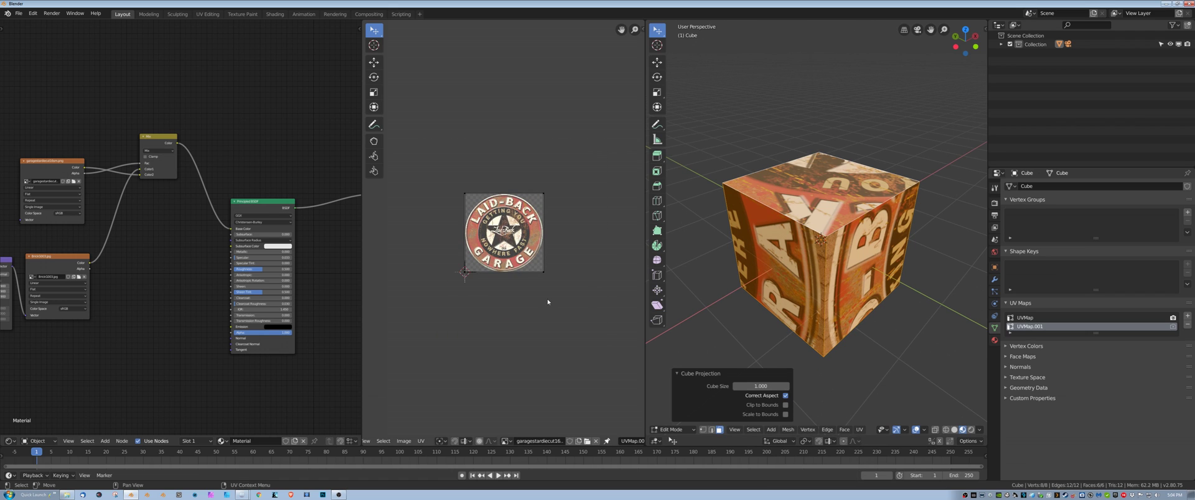
pyautogui.moveTo(574, 287); pyautogui.dragTo(570, 307, button='middle')
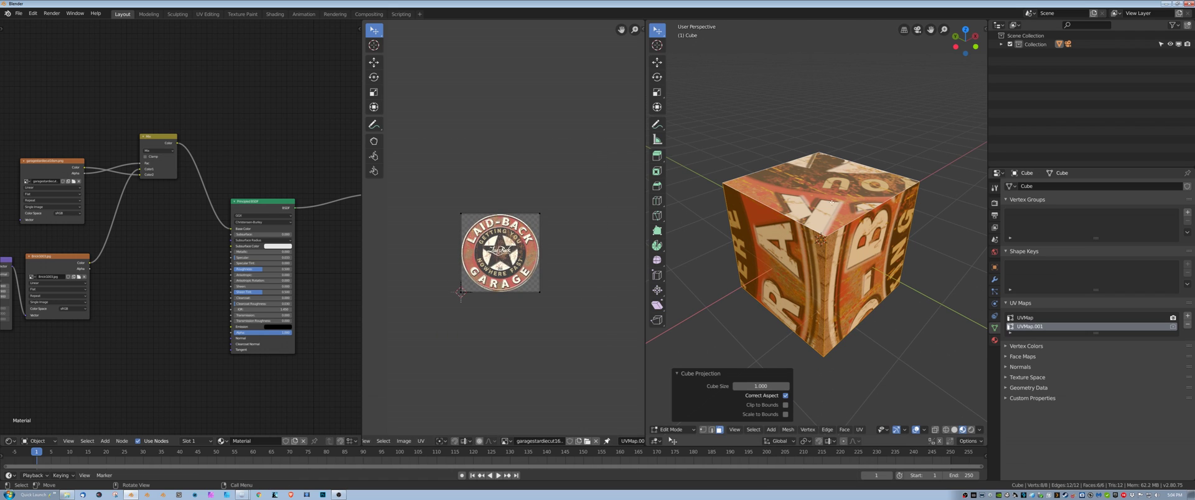
pyautogui.moveTo(822, 206)
pyautogui.mouseDown(button='middle')
pyautogui.moveTo(839, 230)
pyautogui.moveTo(822, 196)
pyautogui.mouseUp(button='middle')
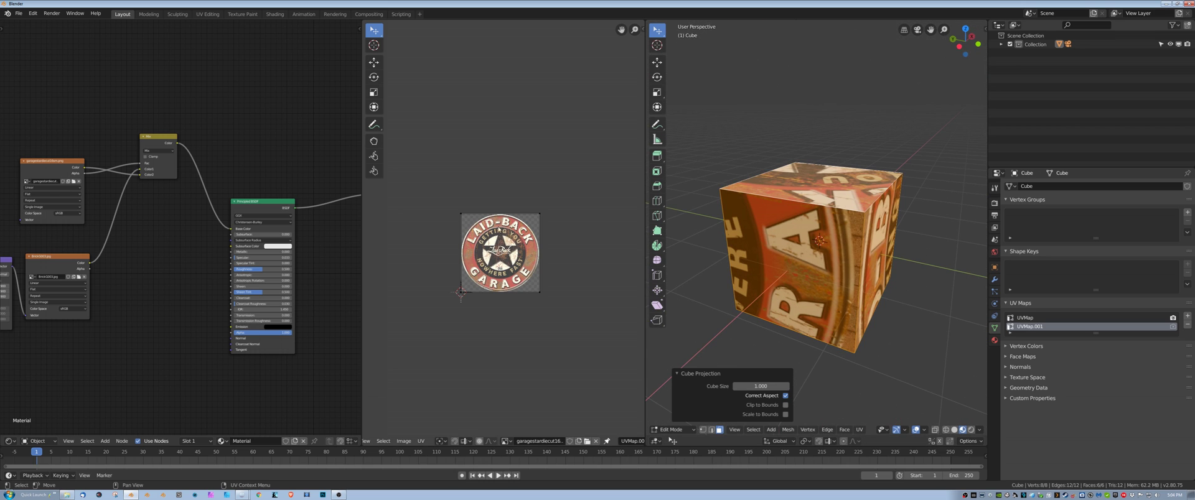
# Step: Select all UV faces and move them sideways off the decal image, just beside its edge
pyautogui.scroll(4, 508, 294)
pyautogui.keyDown('shift'); pyautogui.moveTo(515, 294); pyautogui.dragTo(513, 245, button='middle'); pyautogui.keyUp('shift')
pyautogui.scroll(-2, 529, 241)
pyautogui.press('a')
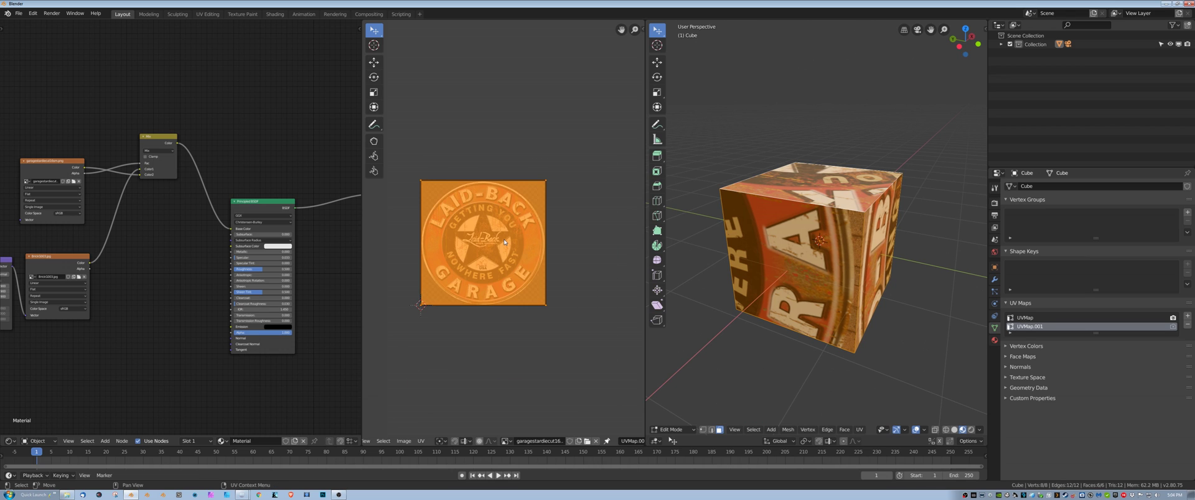
pyautogui.press('g')
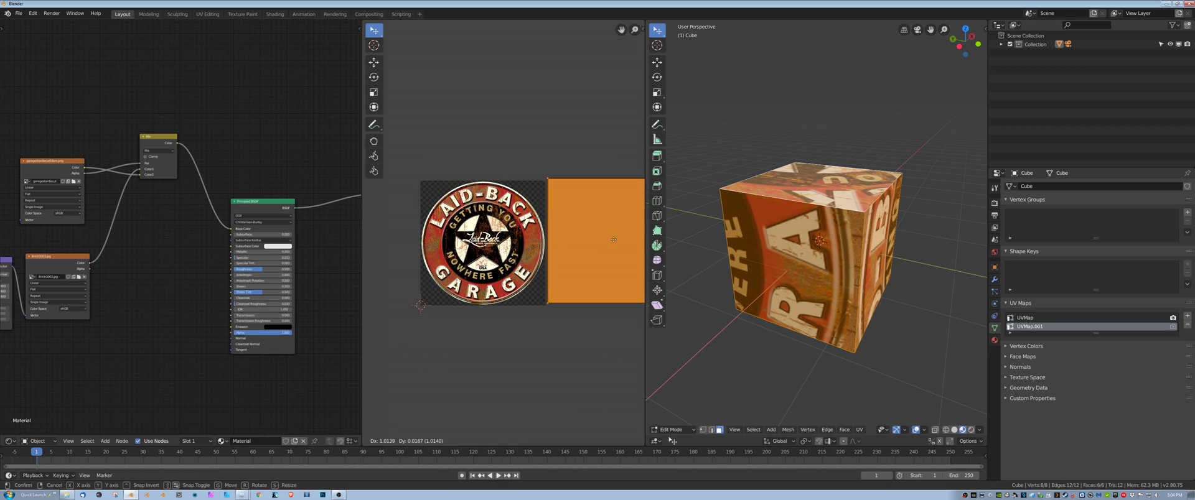
pyautogui.click(615, 245)
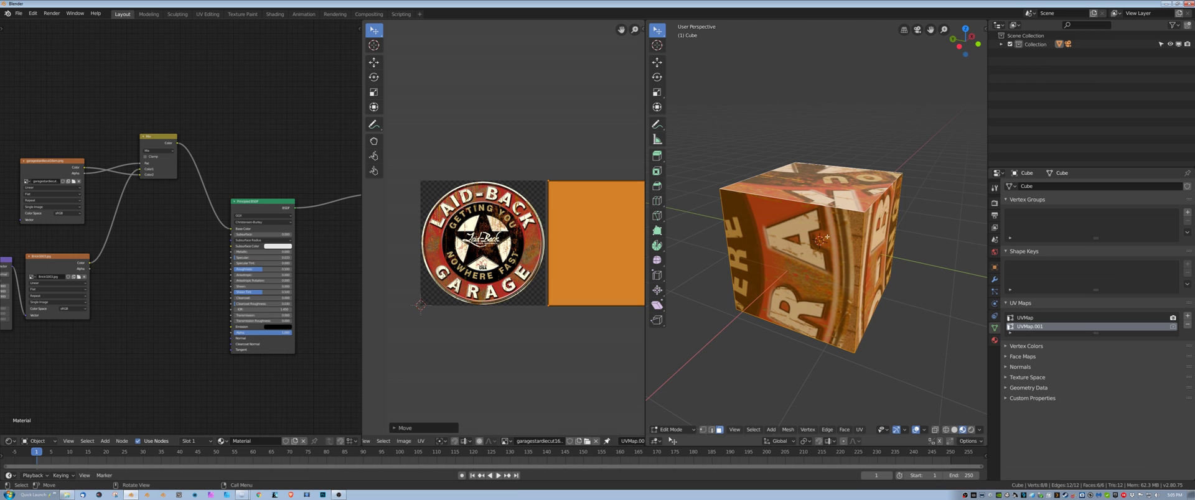
pyautogui.moveTo(826, 237); pyautogui.dragTo(809, 248, button='middle')
# Step: Add a UV Map node and connect its UV output to the decal texture's Vector input
pyautogui.moveTo(92, 260); pyautogui.dragTo(267, 264, button='middle')
pyautogui.scroll(2, 249, 258)
pyautogui.click(105, 441)
pyautogui.moveTo(119, 419)
pyautogui.click(181, 400)
pyautogui.moveTo(142, 168); pyautogui.dragTo(174, 219)
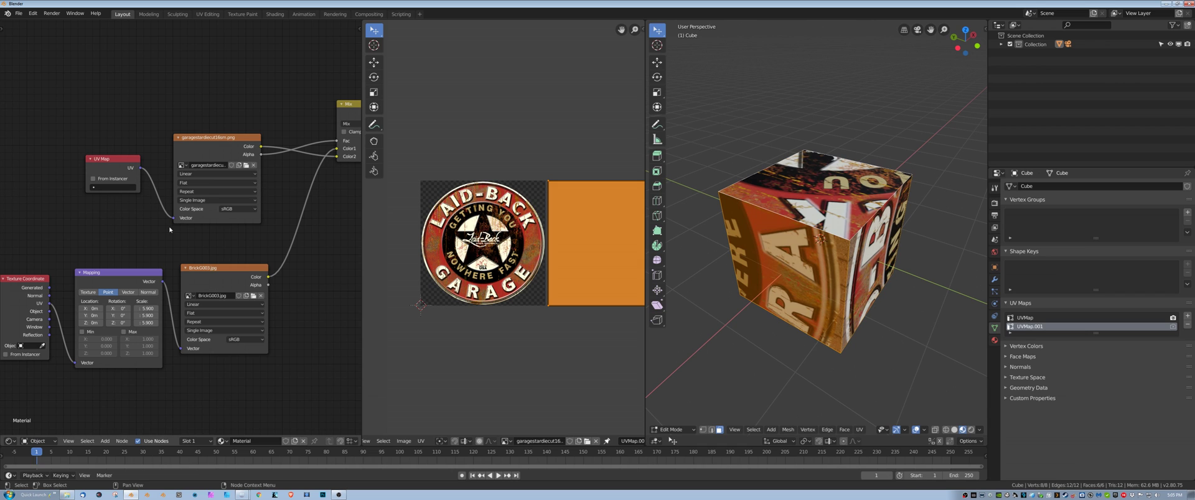
# Step: Assign UVMap.001 to the UV Map node that drives the decal
pyautogui.click(109, 187)
pyautogui.click(104, 205)
pyautogui.moveTo(797, 348)
pyautogui.mouseDown(button='middle')
pyautogui.moveTo(731, 265)
pyautogui.moveTo(796, 357)
pyautogui.mouseUp(button='middle')
pyautogui.scroll(1, 246, 235)
pyautogui.moveTo(246, 235); pyautogui.dragTo(192, 238, button='middle')
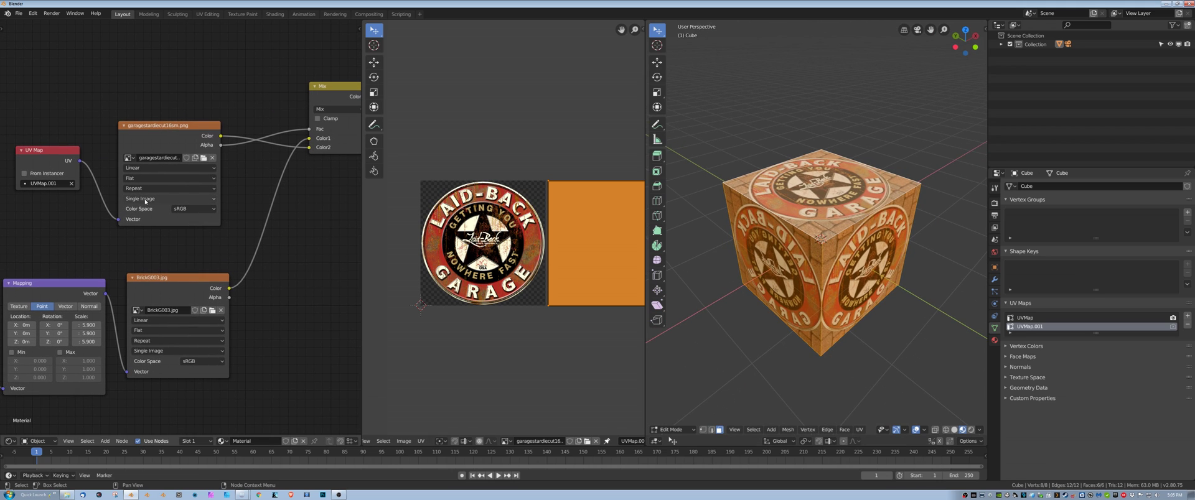
# Step: Set the decal texture's extension mode from Repeat to Clip
pyautogui.click(144, 188)
pyautogui.click(140, 218)
pyautogui.moveTo(768, 205); pyautogui.dragTo(815, 235, button='middle')
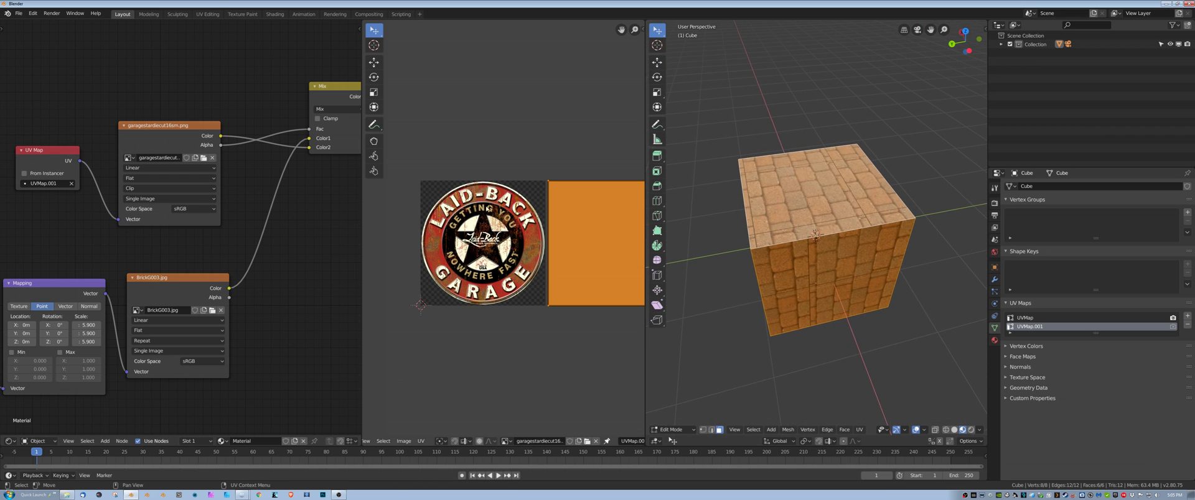
# Step: Select the cube's top face and one adjoining side face, and move their UVs about 1 unit sideways onto the decal image
pyautogui.moveTo(908, 317); pyautogui.dragTo(962, 324, button='middle')
pyautogui.click(832, 247)
pyautogui.keyDown('shift'); pyautogui.click(832, 239); pyautogui.keyUp('shift')
pyautogui.press('g')
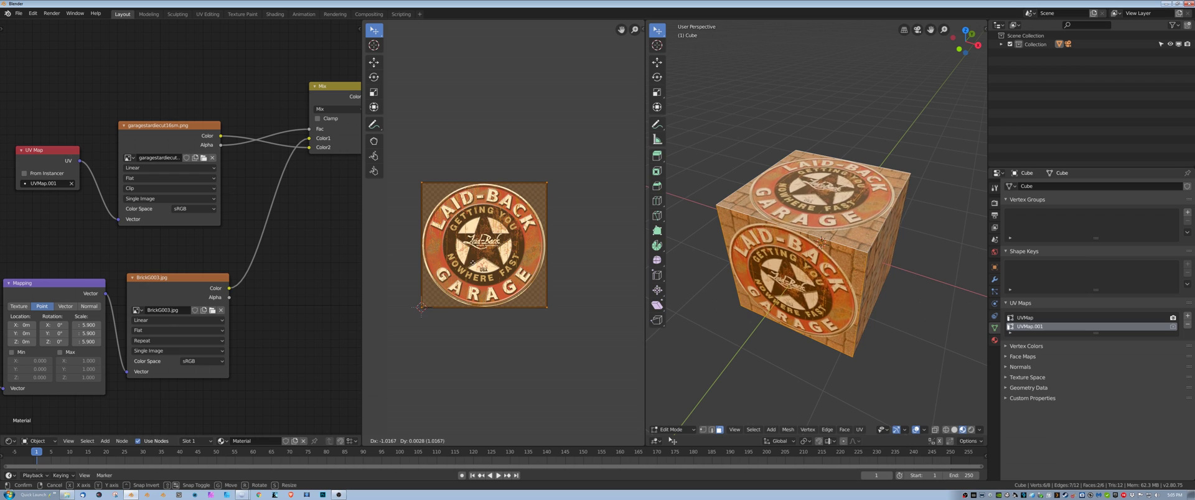
pyautogui.click(471, 262)
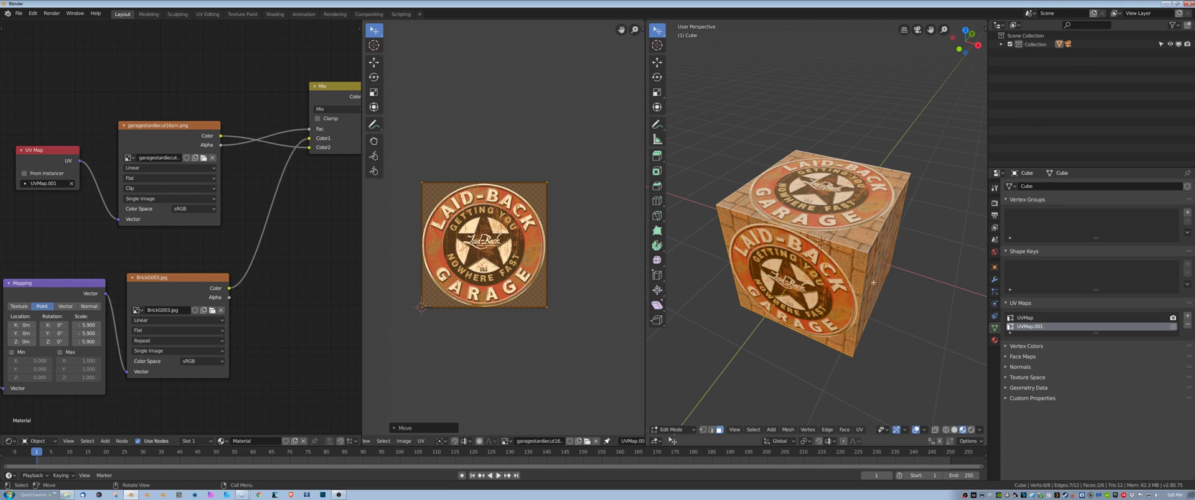
# Step: Select only the decaled side face and scale its UVs up so the decal becomes smaller on that face
pyautogui.moveTo(705, 284); pyautogui.dragTo(876, 287, button='middle')
pyautogui.moveTo(817, 307); pyautogui.dragTo(814, 284, button='middle')
pyautogui.click(815, 284)
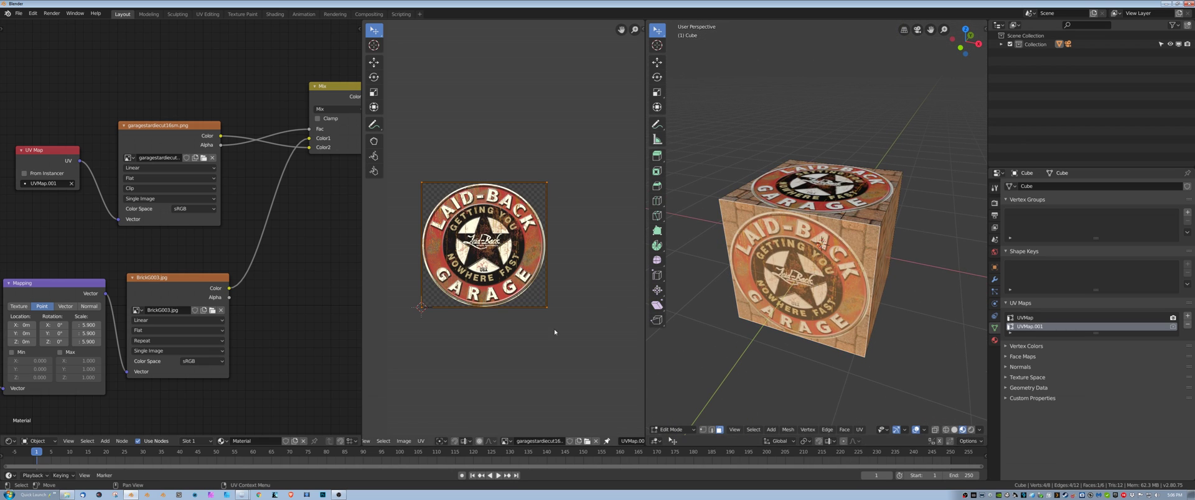
pyautogui.press('s')
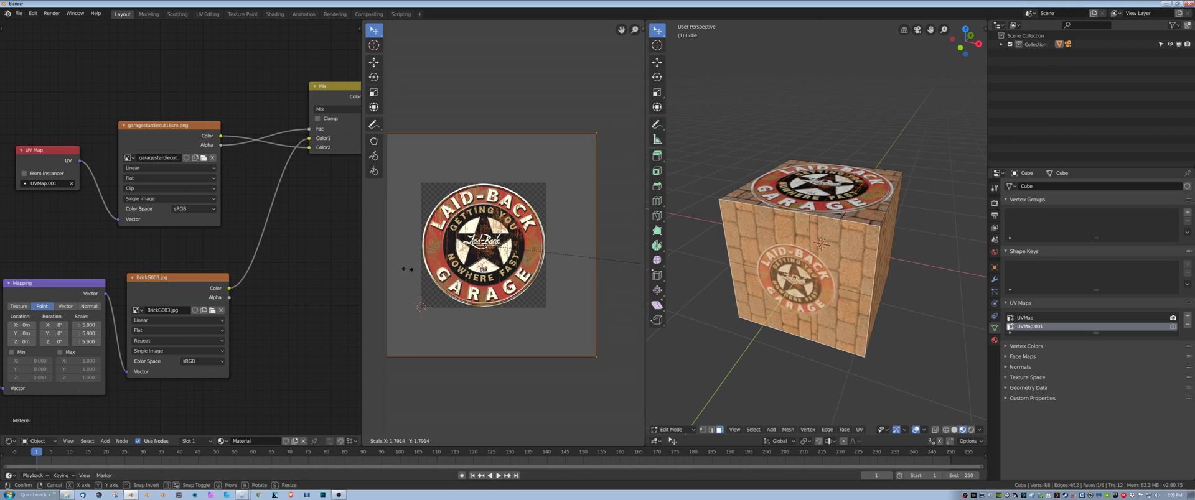
pyautogui.click(555, 293)
# Step: Rotate the side face's UVs to tilt the decal and move them to place it near the face's upper corner
pyautogui.press('r')
pyautogui.click(530, 331)
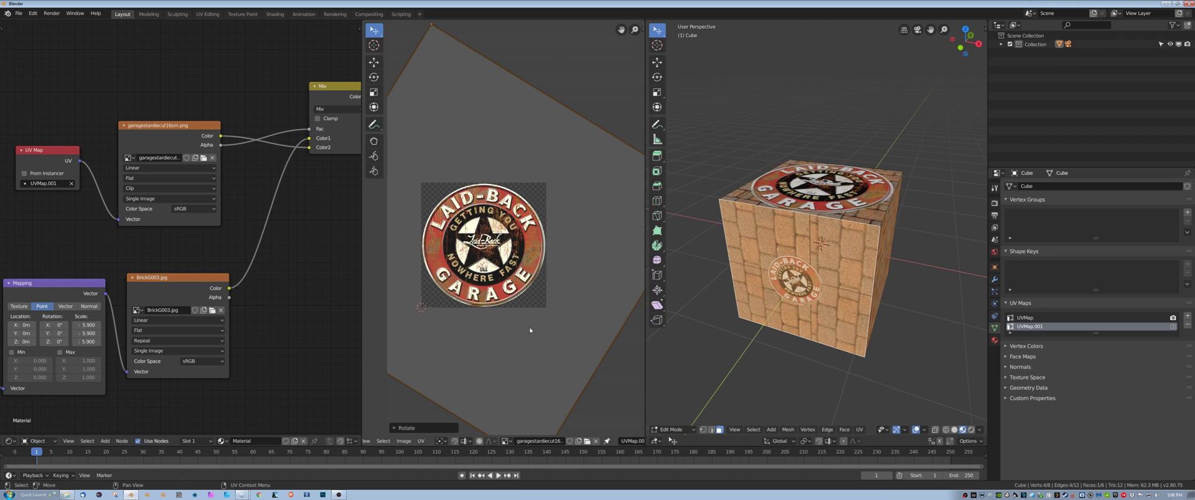
pyautogui.press('g')
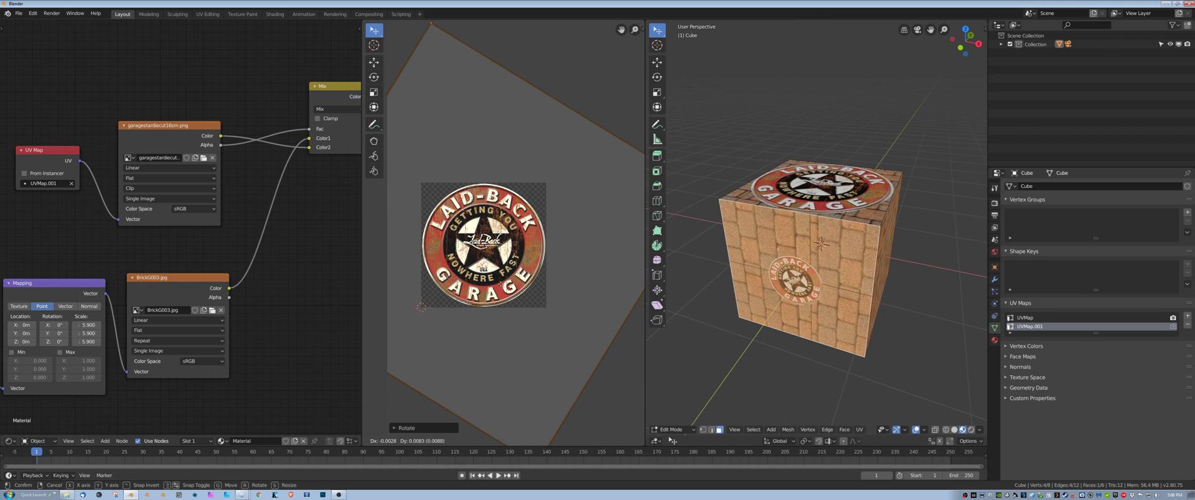
pyautogui.click(536, 407)
# Step: Select the top face and scale its UVs up slightly beyond the decal image so the decal sits inside the face
pyautogui.moveTo(708, 323); pyautogui.dragTo(802, 209, button='middle')
pyautogui.click(717, 352)
pyautogui.click(802, 207)
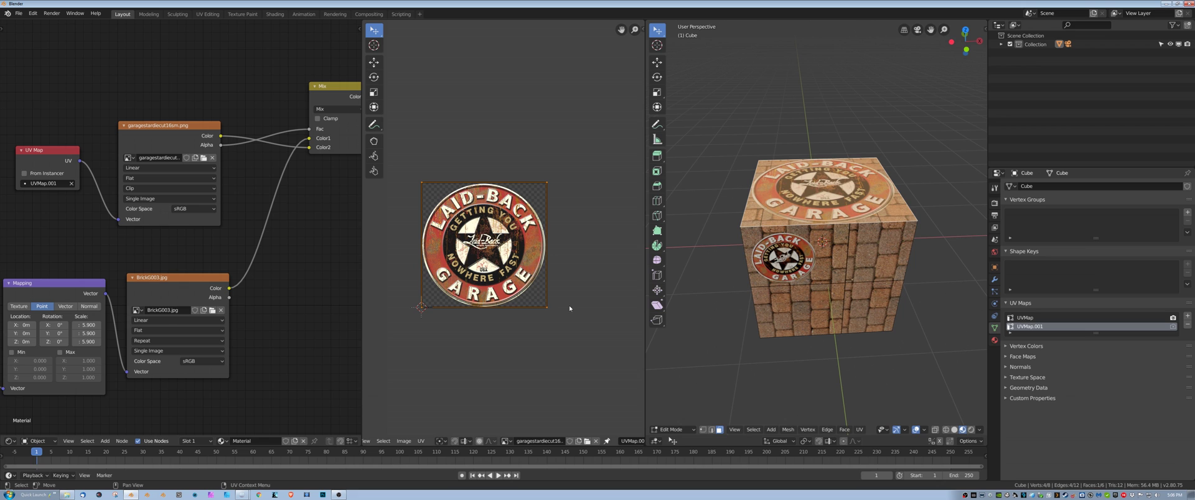
pyautogui.press('s')
pyautogui.click(590, 323)
pyautogui.moveTo(776, 263); pyautogui.dragTo(801, 258, button='middle')
pyautogui.click(601, 293)
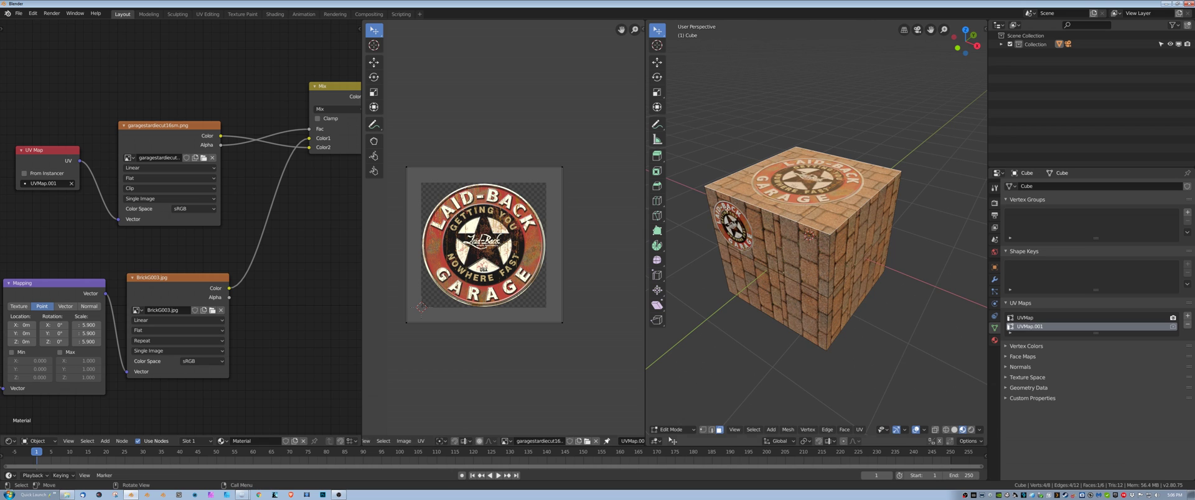
# Step: Add a third UV map to the cube for a texture around the undecaled bottom corner
pyautogui.moveTo(799, 249); pyautogui.dragTo(794, 215, button='middle')
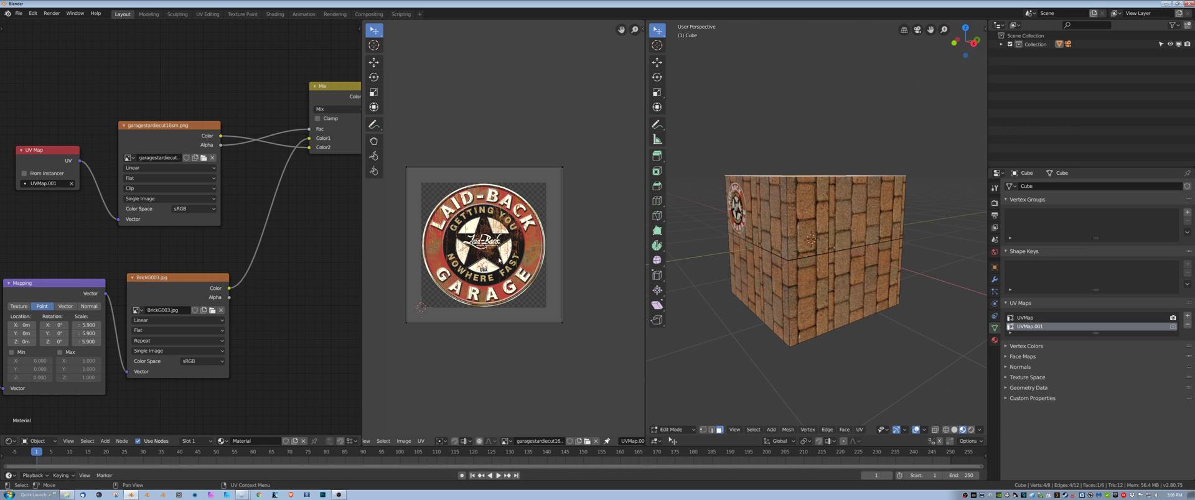
pyautogui.moveTo(835, 295); pyautogui.dragTo(771, 252, button='middle')
pyautogui.moveTo(149, 208); pyautogui.dragTo(124, 225, button='middle')
pyautogui.scroll(-4, 123, 225)
pyautogui.moveTo(229, 235); pyautogui.dragTo(202, 258, button='middle')
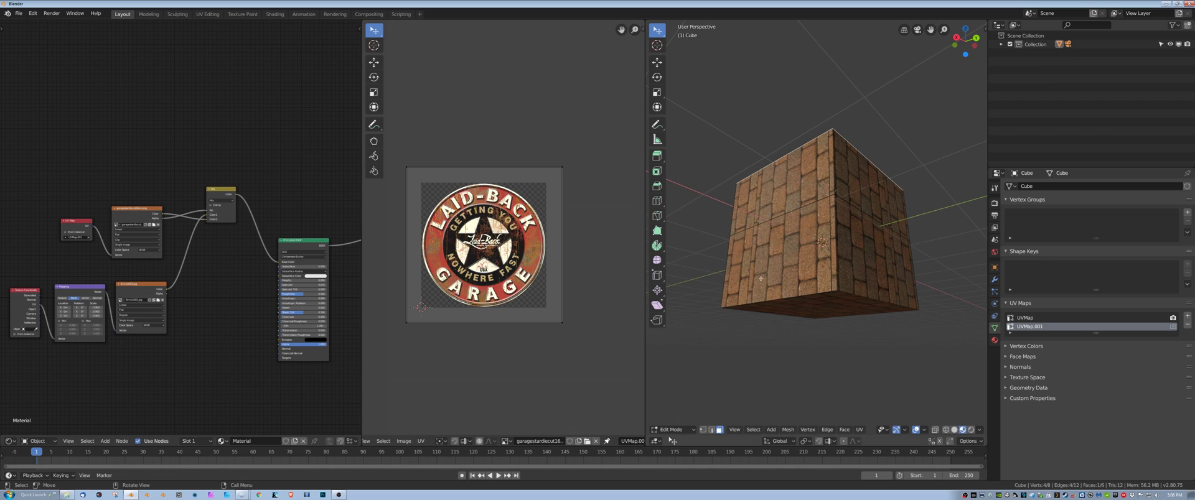
pyautogui.moveTo(760, 272); pyautogui.dragTo(827, 236, button='middle')
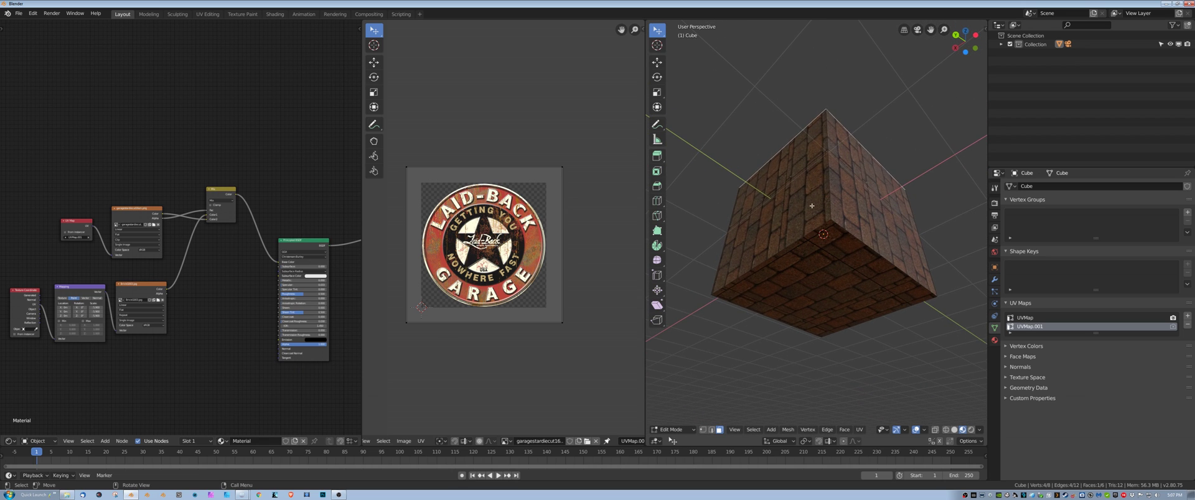
pyautogui.click(822, 246)
pyautogui.click(825, 253)
pyautogui.click(813, 220)
pyautogui.moveTo(878, 225); pyautogui.dragTo(930, 366, button='middle')
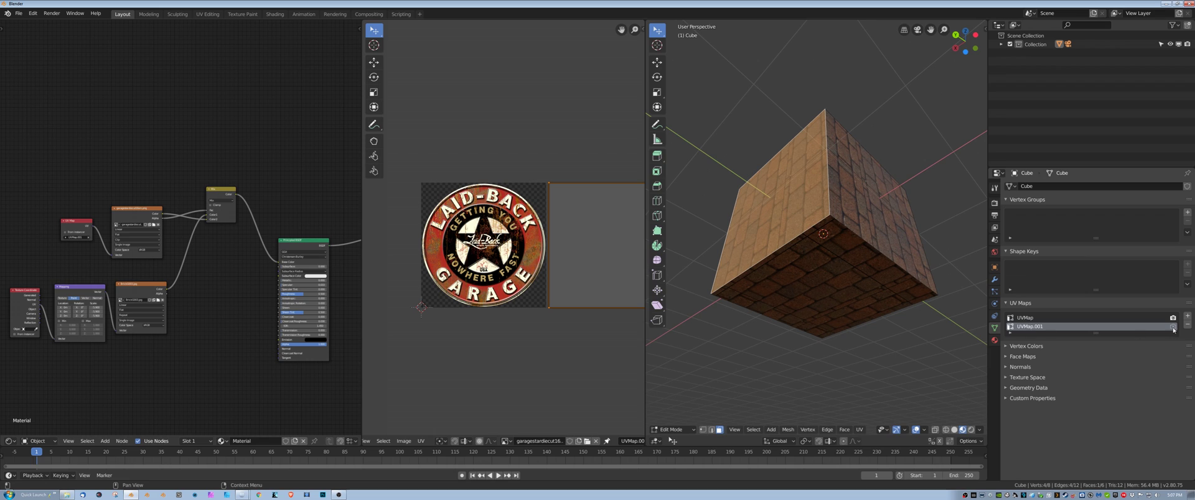
pyautogui.click(1187, 317)
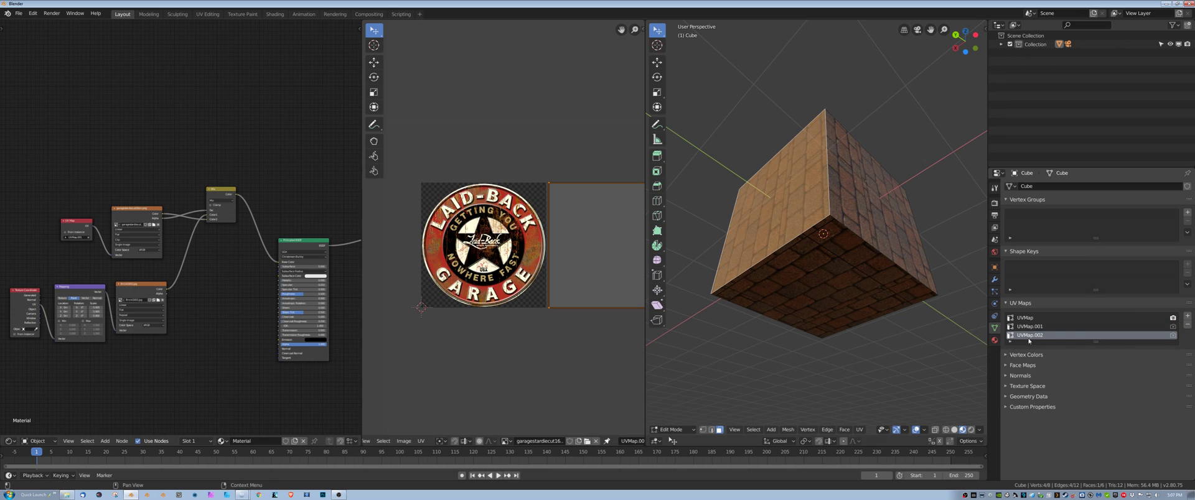
# Step: Select the three faces meeting at the bottom corner and unwrap them with Project from View
pyautogui.moveTo(861, 349); pyautogui.dragTo(858, 354, button='middle')
pyautogui.click(858, 234)
pyautogui.keyDown('shift'); pyautogui.click(834, 267); pyautogui.keyUp('shift')
pyautogui.keyDown('shift'); pyautogui.click(796, 228); pyautogui.keyUp('shift')
pyautogui.moveTo(828, 301); pyautogui.dragTo(824, 297, button='middle')
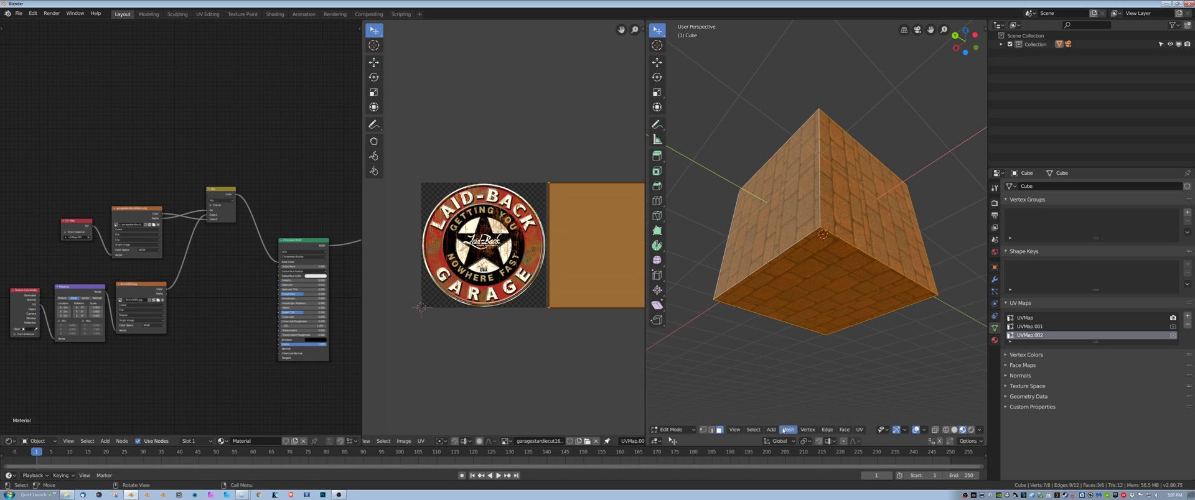
pyautogui.press('u')
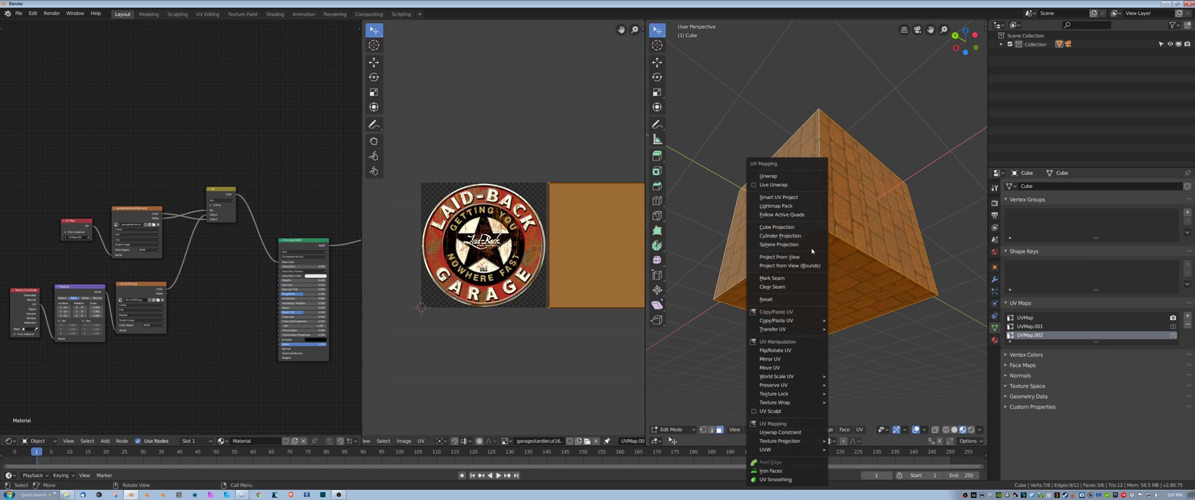
pyautogui.click(785, 257)
# Step: Scale the projected UVs of the three corner faces so they extend around the image square
pyautogui.scroll(4, 528, 288)
pyautogui.scroll(-3, 572, 255)
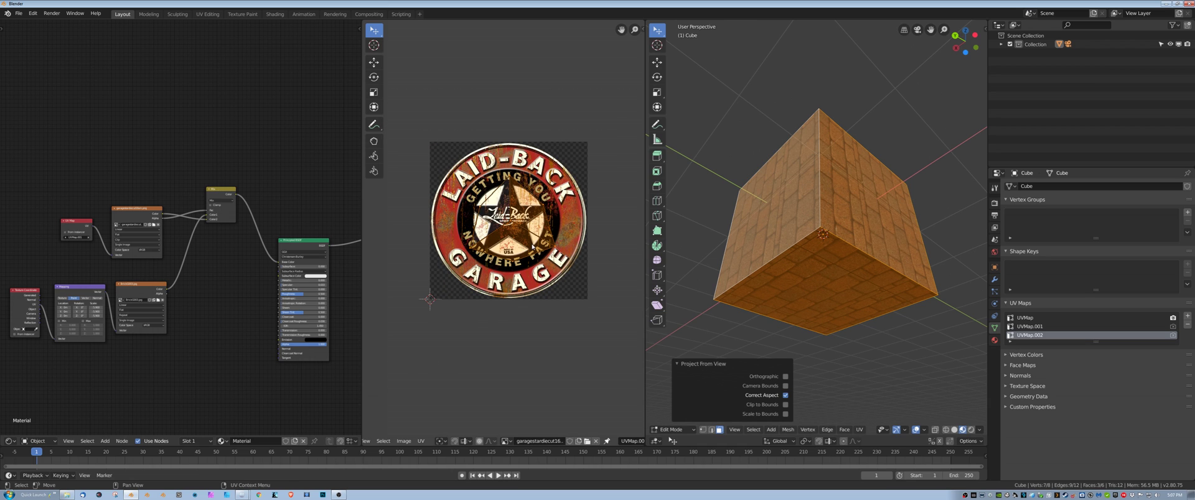
pyautogui.press('s')
pyautogui.click(571, 286)
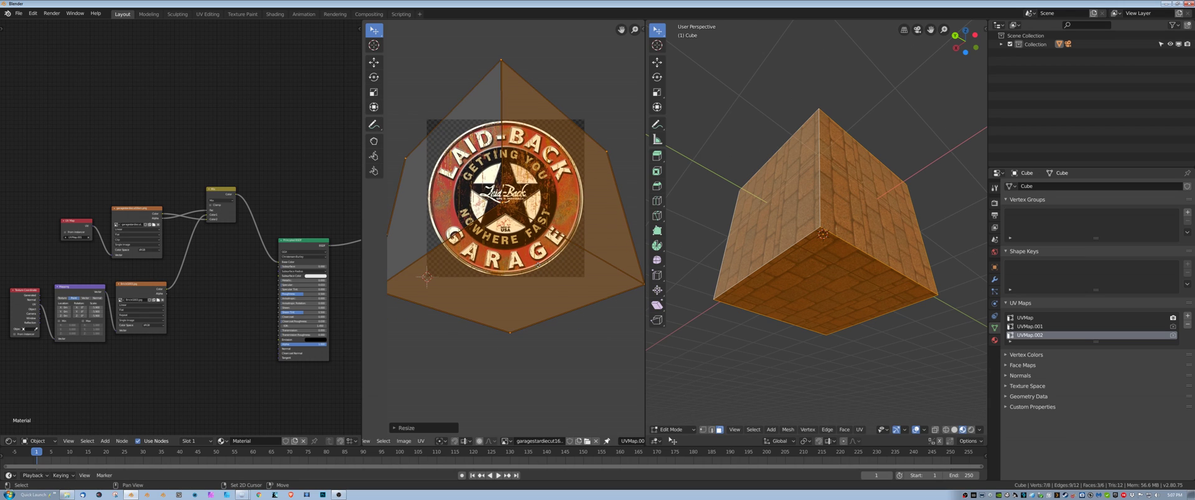
pyautogui.moveTo(547, 290); pyautogui.dragTo(544, 268, button='middle')
pyautogui.scroll(-2, 554, 210)
pyautogui.moveTo(547, 216); pyautogui.dragTo(550, 208, button='middle')
# Step: Select the three faces away from the bottom corner and move all their UVs about 25 units sideways, far off the image
pyautogui.hotkey('alt', 'a')
pyautogui.press('a')
pyautogui.scroll(-2, 600, 239)
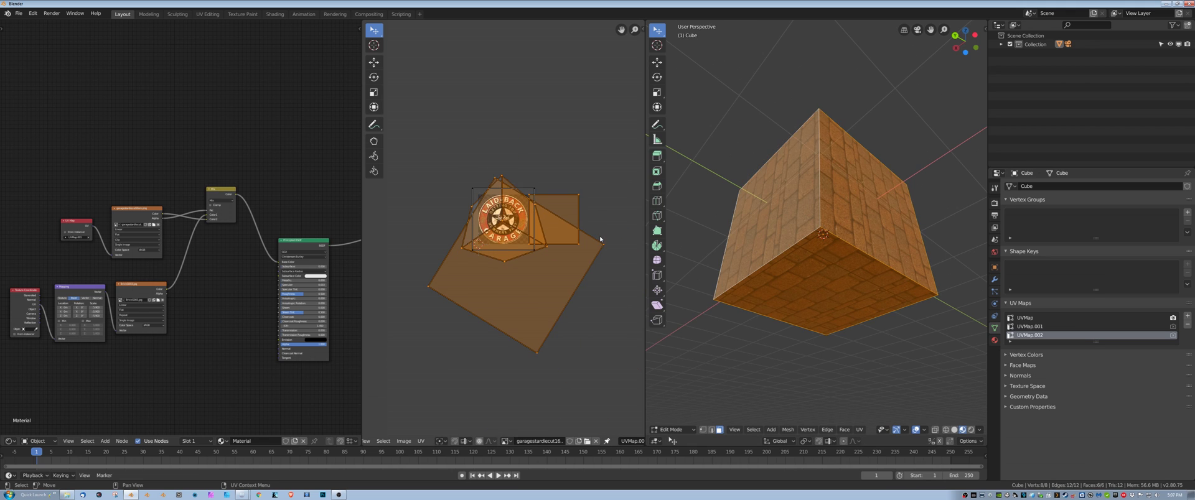
pyautogui.scroll(2, 600, 238)
pyautogui.scroll(-2, 591, 230)
pyautogui.click(534, 189)
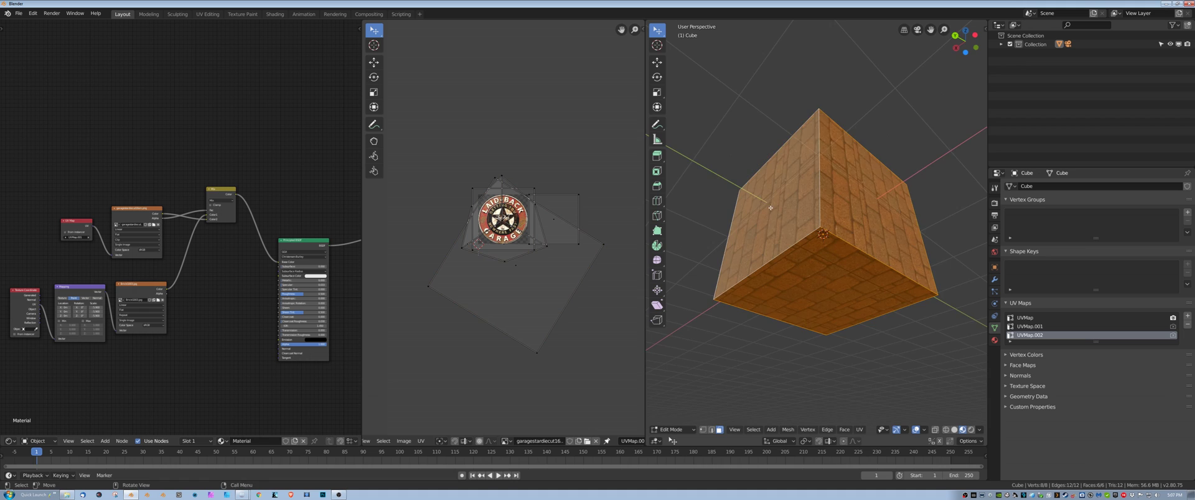
pyautogui.moveTo(770, 207); pyautogui.dragTo(657, 267, button='middle')
pyautogui.click(815, 194)
pyautogui.moveTo(827, 249); pyautogui.dragTo(785, 240, button='middle')
pyautogui.keyDown('shift'); pyautogui.click(830, 252); pyautogui.keyUp('shift')
pyautogui.keyDown('shift'); pyautogui.click(766, 249); pyautogui.keyUp('shift')
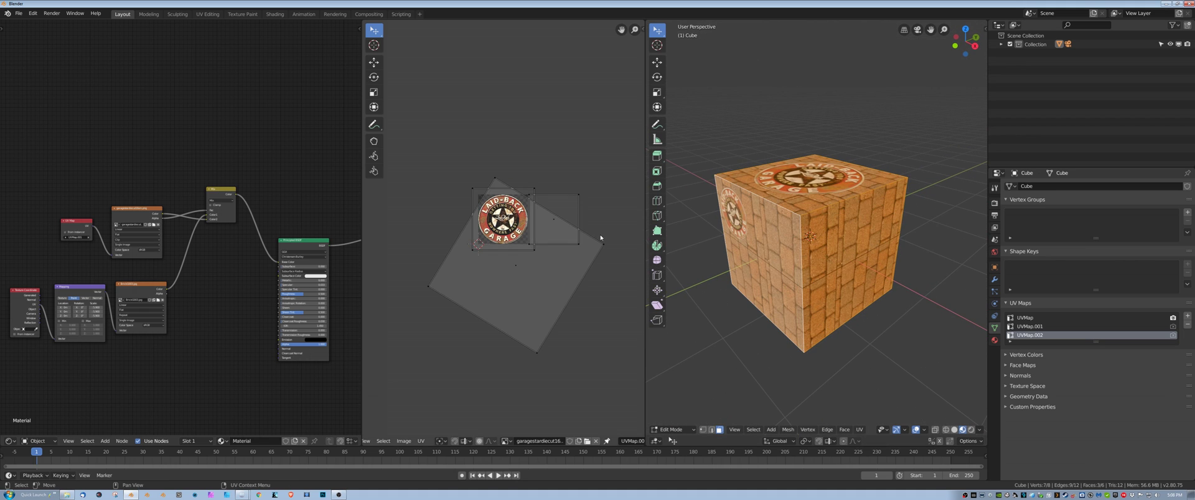
pyautogui.moveTo(601, 237)
pyautogui.mouseDown(button='middle')
pyautogui.moveTo(617, 234)
pyautogui.moveTo(585, 245)
pyautogui.mouseUp(button='middle')
pyautogui.press('a')
pyautogui.press('g')
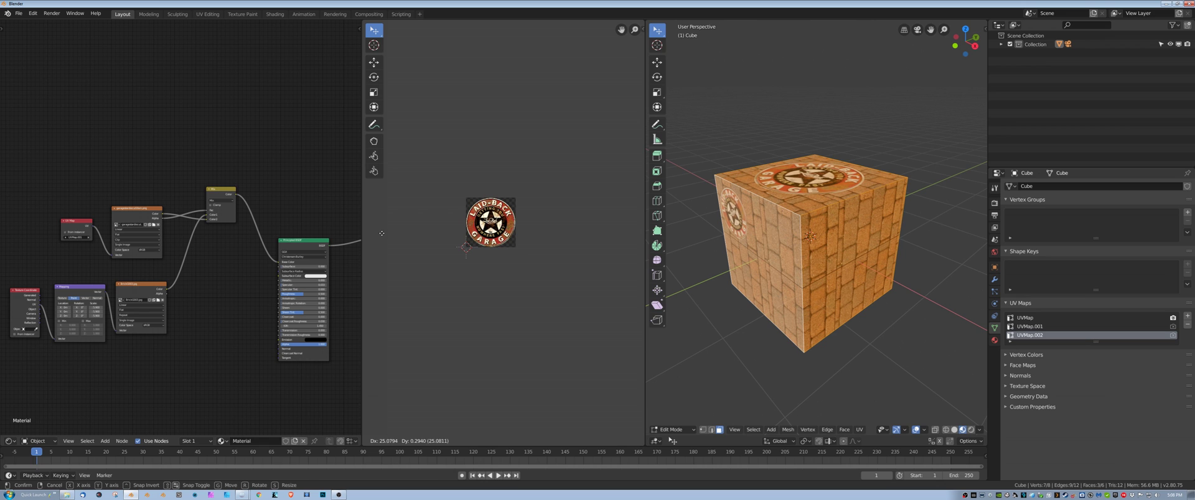
pyautogui.click(372, 251)
# Step: Select the three faces around the bottom corner again from below
pyautogui.moveTo(809, 238); pyautogui.dragTo(851, 210, button='middle')
pyautogui.click(819, 208)
pyautogui.keyDown('shift'); pyautogui.click(828, 234); pyautogui.keyUp('shift')
pyautogui.keyDown('shift'); pyautogui.click(848, 216); pyautogui.keyUp('shift')
# Step: Duplicate the decal's UV Map, Image Texture and Mix nodes and place the copies above the originals
pyautogui.moveTo(220, 221); pyautogui.dragTo(236, 266, button='middle')
pyautogui.scroll(1, 233, 265)
pyautogui.scroll(-2, 232, 266)
pyautogui.moveTo(107, 242); pyautogui.dragTo(77, 225)
pyautogui.moveTo(155, 230); pyautogui.dragTo(120, 223)
pyautogui.moveTo(231, 212); pyautogui.dragTo(200, 221)
pyautogui.click(47, 194)
pyautogui.moveTo(39, 197); pyautogui.dragTo(216, 232)
pyautogui.press('shift')
pyautogui.hotkey('shift', 'd')
pyautogui.click(212, 122)
# Step: Place the duplicated Mix node beyond the original Mix and connect the original's Color output to the duplicate's Color1 input
pyautogui.moveTo(205, 143); pyautogui.dragTo(273, 175)
pyautogui.keyDown('ctrl'); pyautogui.moveTo(242, 152); pyautogui.dragTo(245, 184, button='right'); pyautogui.keyUp('ctrl')
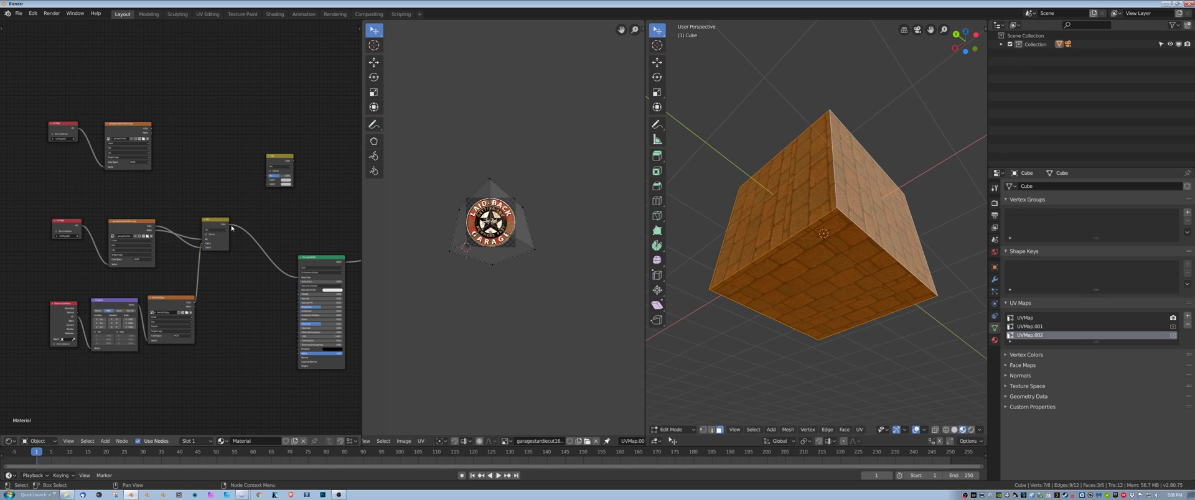
pyautogui.moveTo(230, 224); pyautogui.dragTo(266, 183)
pyautogui.moveTo(200, 155); pyautogui.dragTo(201, 161, button='middle')
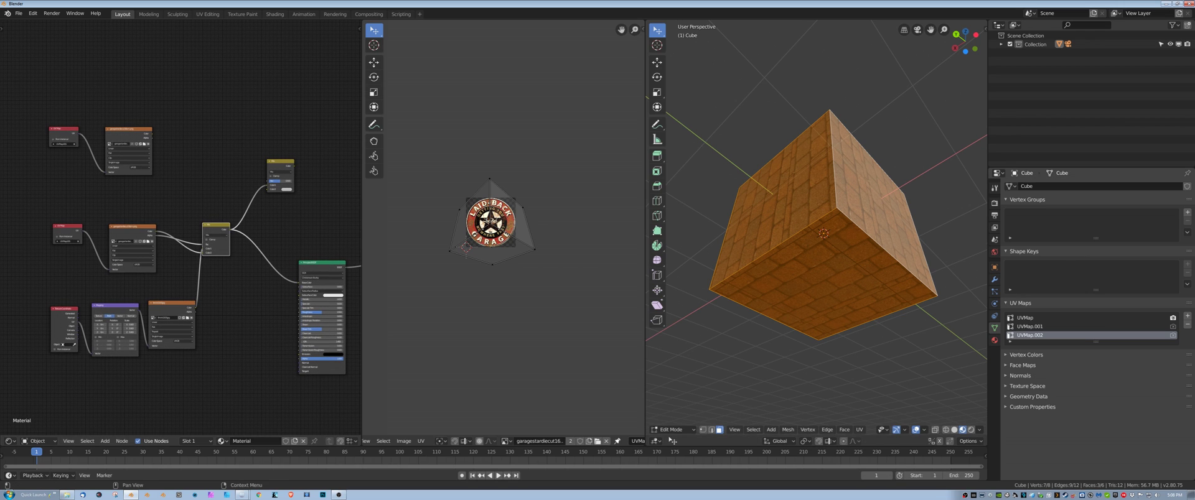
# Step: Bring a new image file into the node tree as an Image Texture and delete the duplicated decal texture node
pyautogui.moveTo(1194, 328); pyautogui.dragTo(134, 85)
pyautogui.click(126, 133)
pyautogui.moveTo(126, 134); pyautogui.dragTo(113, 157)
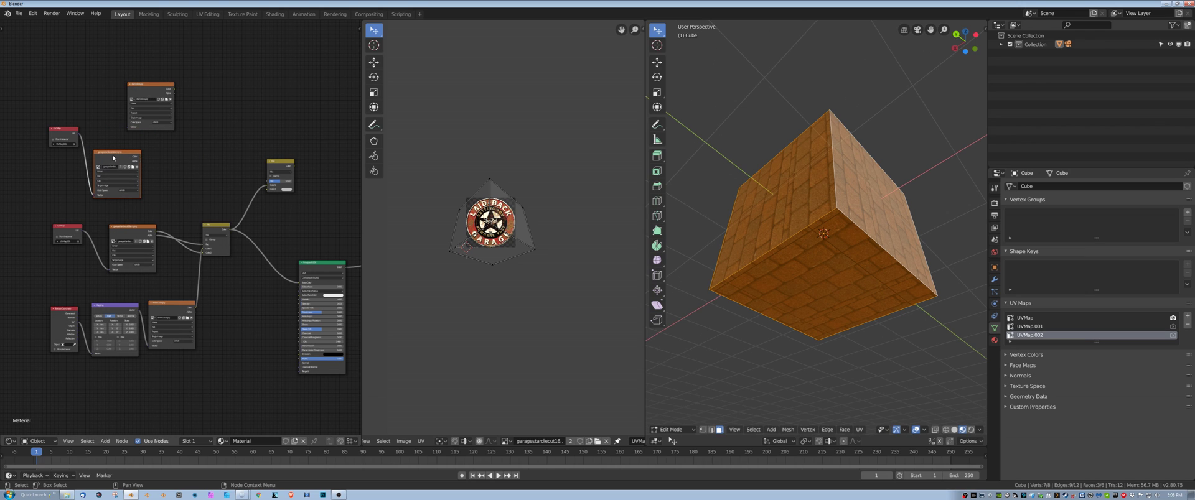
pyautogui.press('x')
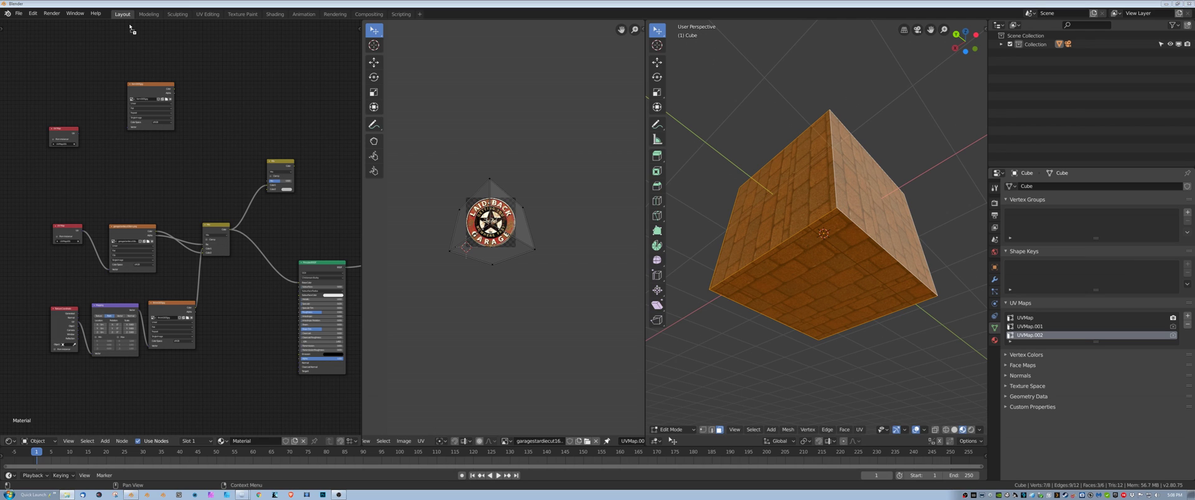
# Step: Add a second Image Texture so the colour image and its mask sit one above the other beside the UV Map copy
pyautogui.moveTo(129, 46); pyautogui.dragTo(147, 73)
pyautogui.moveTo(160, 104); pyautogui.dragTo(152, 128)
pyautogui.scroll(3, 89, 130)
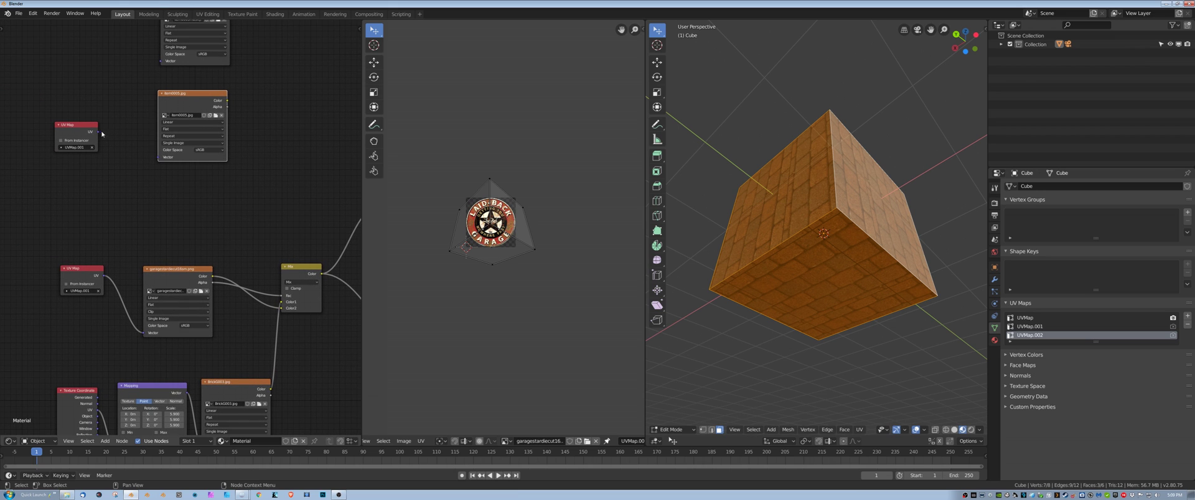
pyautogui.moveTo(200, 123)
pyautogui.mouseDown(button='middle')
pyautogui.moveTo(131, 146)
pyautogui.moveTo(192, 127)
pyautogui.mouseUp(button='middle')
# Step: Assign UVMap.002 to the duplicated UV Map node and connect its UV output to both new textures' Vector inputs
pyautogui.scroll(-1, 195, 139)
pyautogui.keyDown('ctrl'); pyautogui.hscroll(-3, 192, 127); pyautogui.keyUp('ctrl')
pyautogui.click(45, 174)
pyautogui.click(40, 191)
pyautogui.moveTo(63, 161); pyautogui.dragTo(113, 182)
pyautogui.moveTo(237, 134); pyautogui.dragTo(161, 119, button='middle')
pyautogui.scroll(-2, 190, 152)
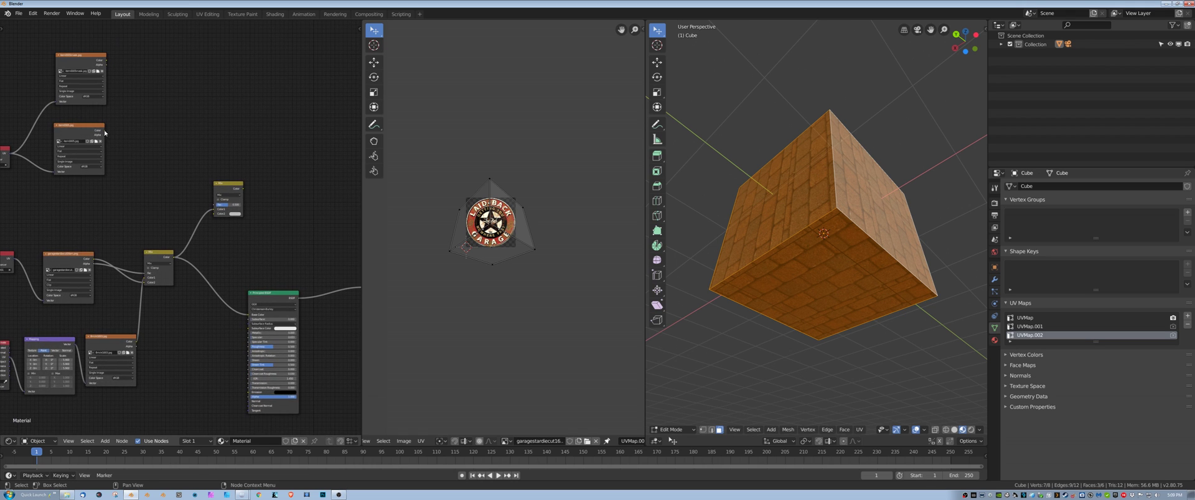
# Step: Wire the second Mix node with the new colour texture in Color2, the mask in Fac, and its output to the Principled BSDF's Base Color
pyautogui.moveTo(105, 132); pyautogui.dragTo(214, 214)
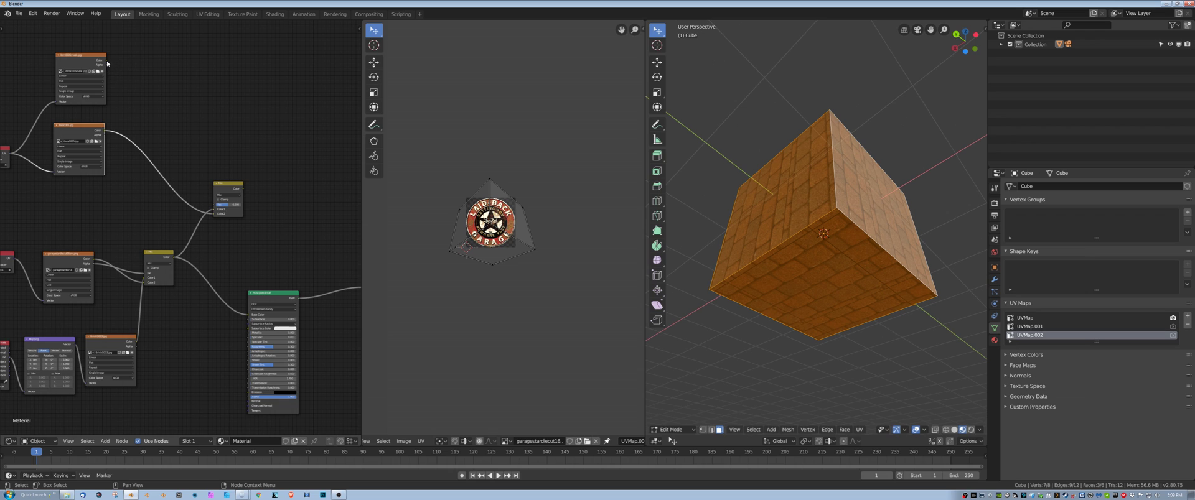
pyautogui.moveTo(106, 63); pyautogui.dragTo(209, 208)
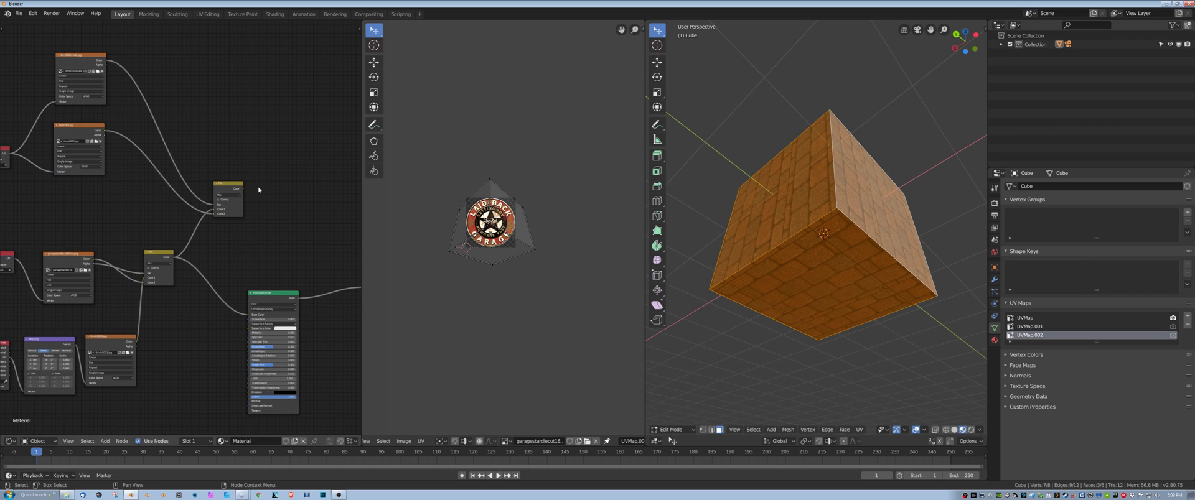
pyautogui.moveTo(258, 190); pyautogui.dragTo(227, 156, button='middle')
pyautogui.moveTo(226, 157); pyautogui.dragTo(272, 246)
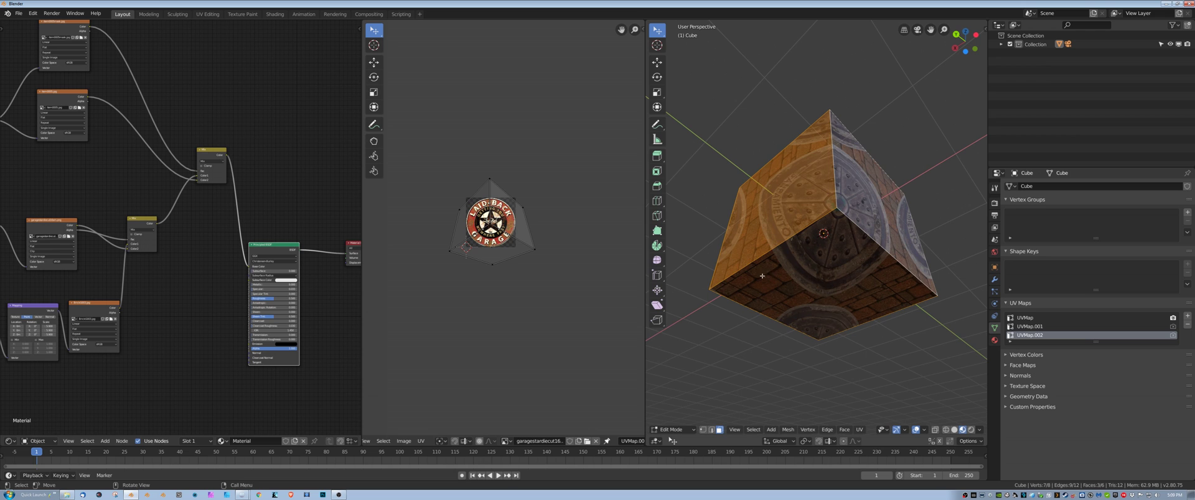
# Step: Set the extension mode of both the new colour texture and its mask texture from Repeat to Clip
pyautogui.moveTo(761, 275); pyautogui.dragTo(915, 221, button='middle')
pyautogui.moveTo(112, 179); pyautogui.dragTo(242, 264, button='middle')
pyautogui.scroll(2, 242, 264)
pyautogui.click(186, 204)
pyautogui.click(187, 221)
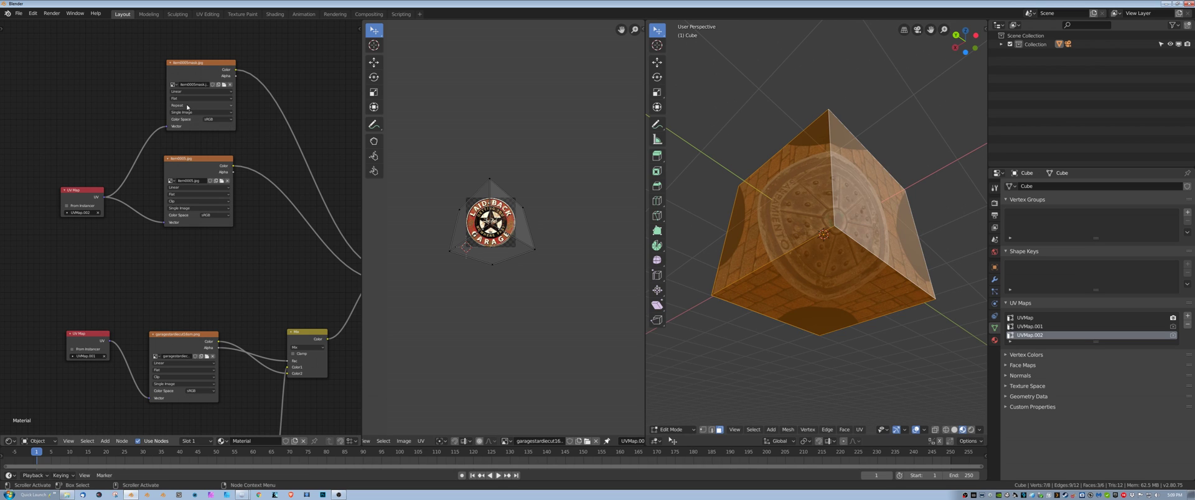
pyautogui.click(187, 106)
pyautogui.click(186, 124)
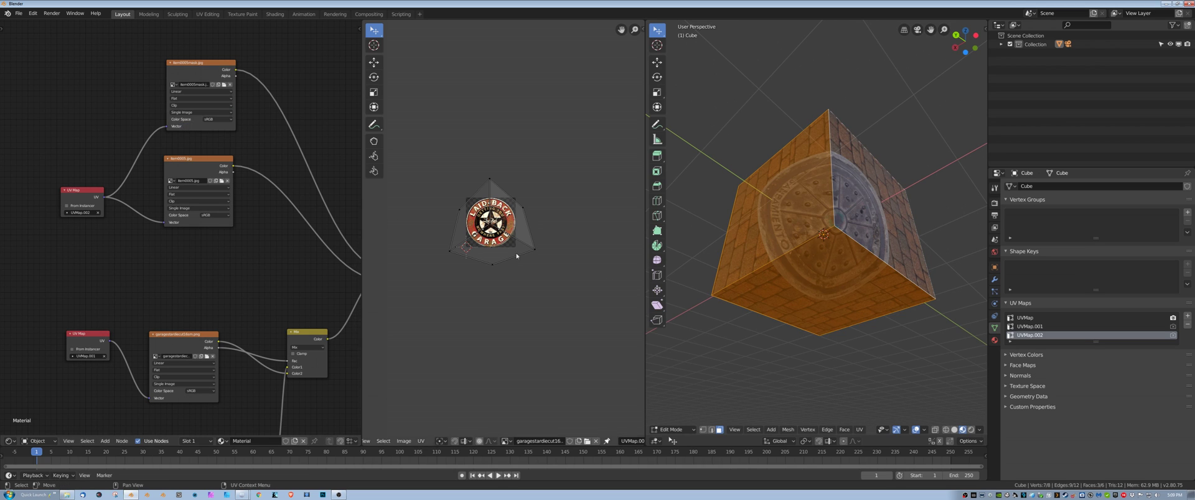
# Step: Deselect all faces and examine the layered textures on the cube from several sides, together with the full node tree
pyautogui.moveTo(879, 273); pyautogui.dragTo(834, 338, button='middle')
pyautogui.click(869, 374)
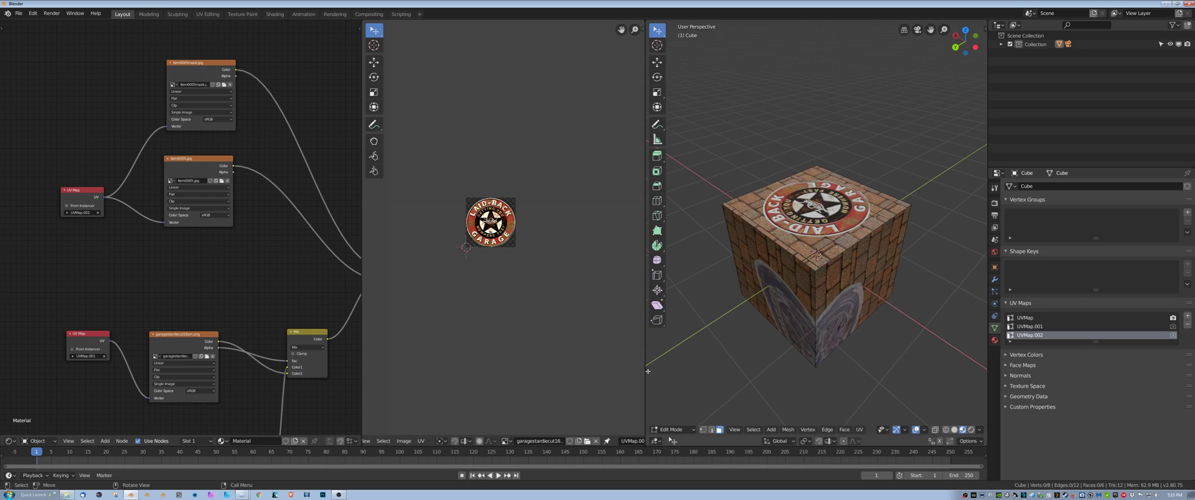
pyautogui.scroll(-3, 309, 296)
pyautogui.moveTo(309, 296); pyautogui.dragTo(222, 260, button='middle')
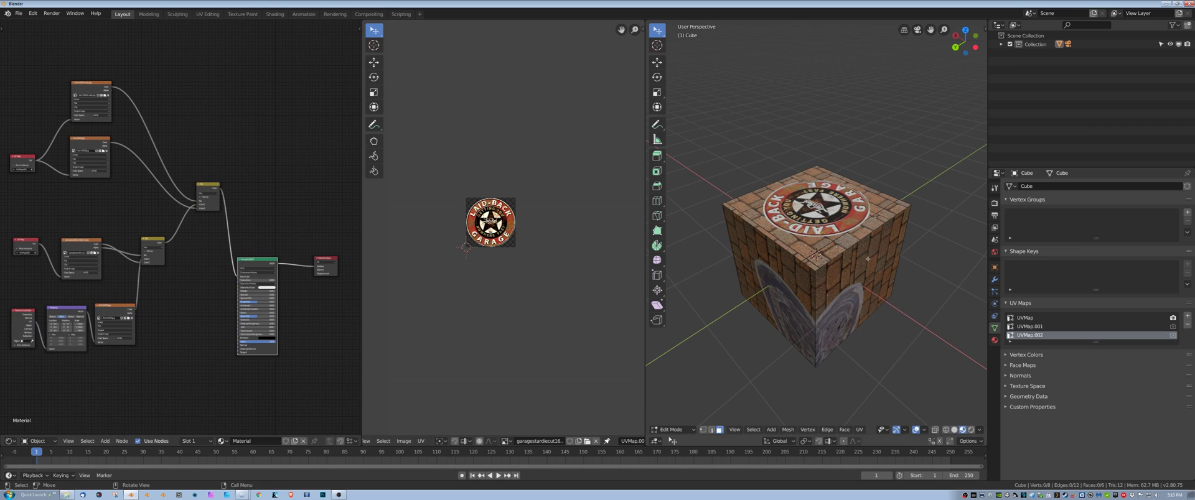
pyautogui.moveTo(867, 258); pyautogui.dragTo(845, 273, button='middle')
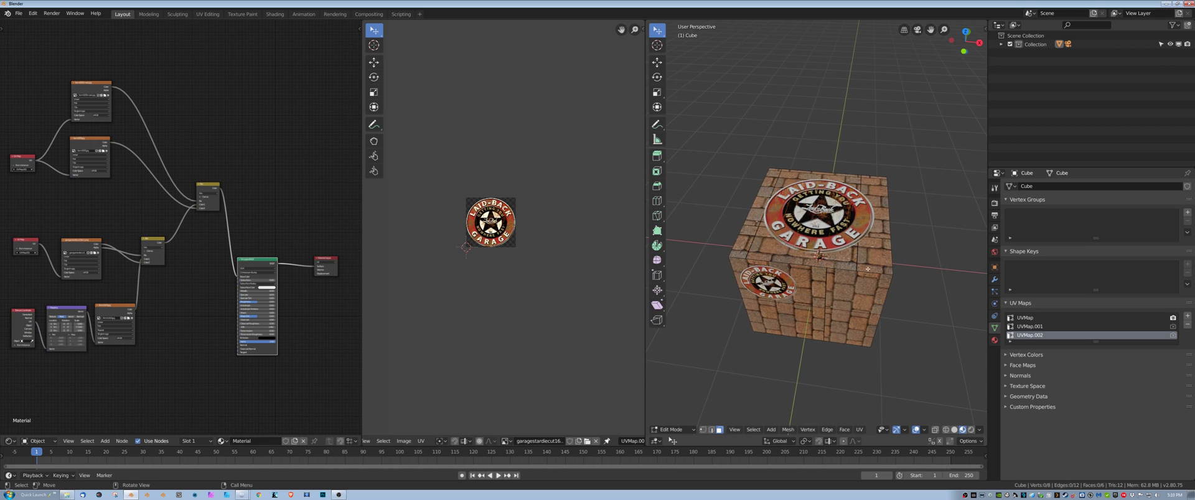
pyautogui.scroll(3, 830, 284)
pyautogui.scroll(-1, 829, 284)
pyautogui.moveTo(828, 336); pyautogui.dragTo(822, 333, button='middle')
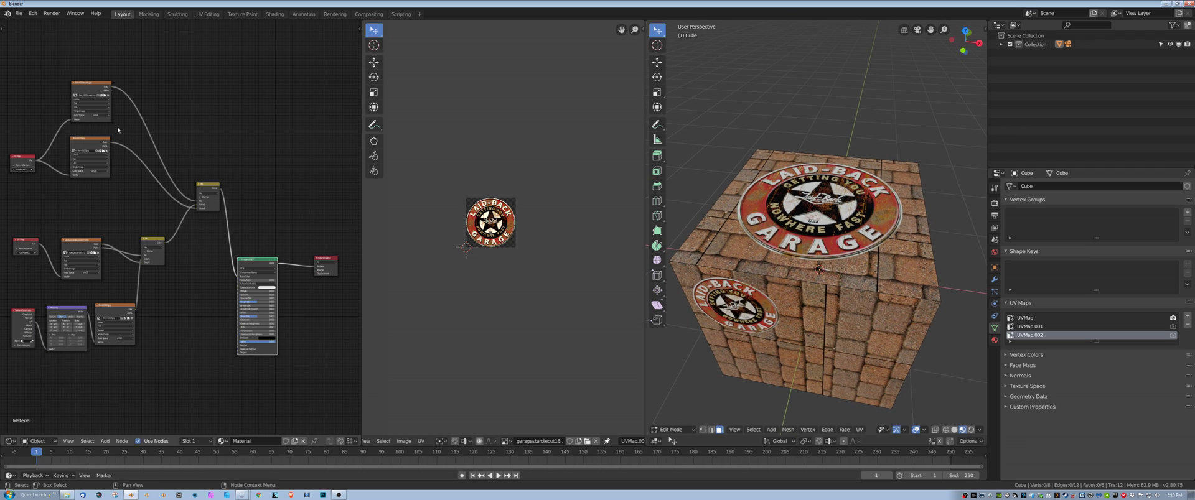
# Step: Tidy the node tree by moving the Principled BSDF and Material Output nodes up in line with the second Mix node
pyautogui.moveTo(256, 263); pyautogui.dragTo(332, 252)
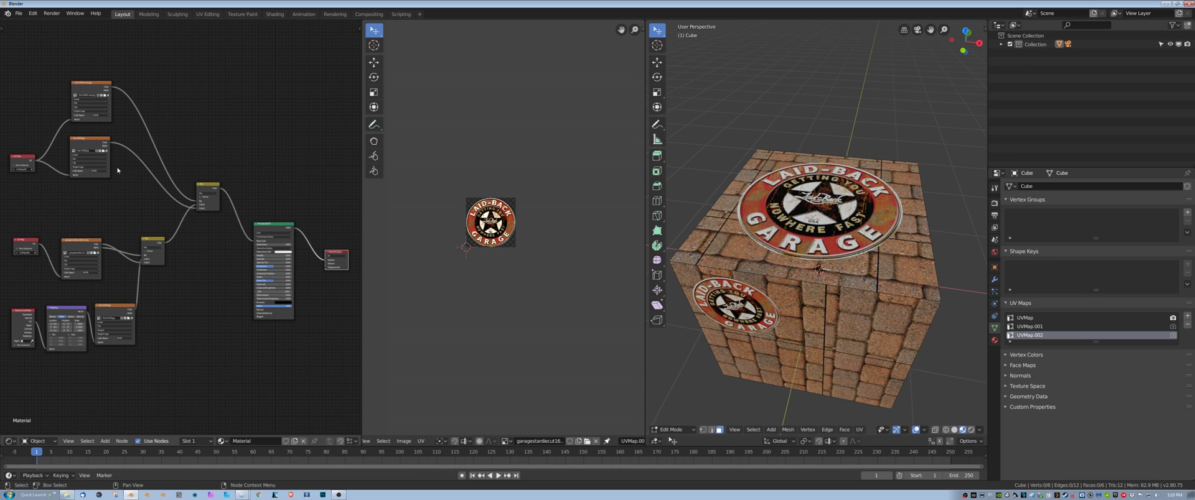
pyautogui.moveTo(301, 330); pyautogui.dragTo(293, 310, button='middle')
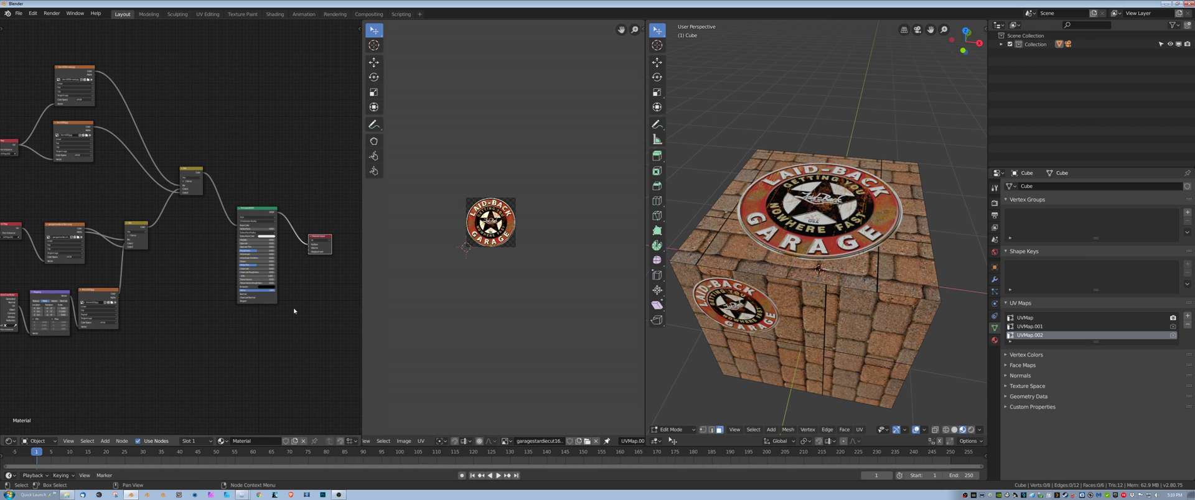
pyautogui.moveTo(253, 208); pyautogui.dragTo(249, 164)
pyautogui.moveTo(313, 237); pyautogui.dragTo(325, 158)
pyautogui.moveTo(283, 290); pyautogui.dragTo(290, 301, button='middle')
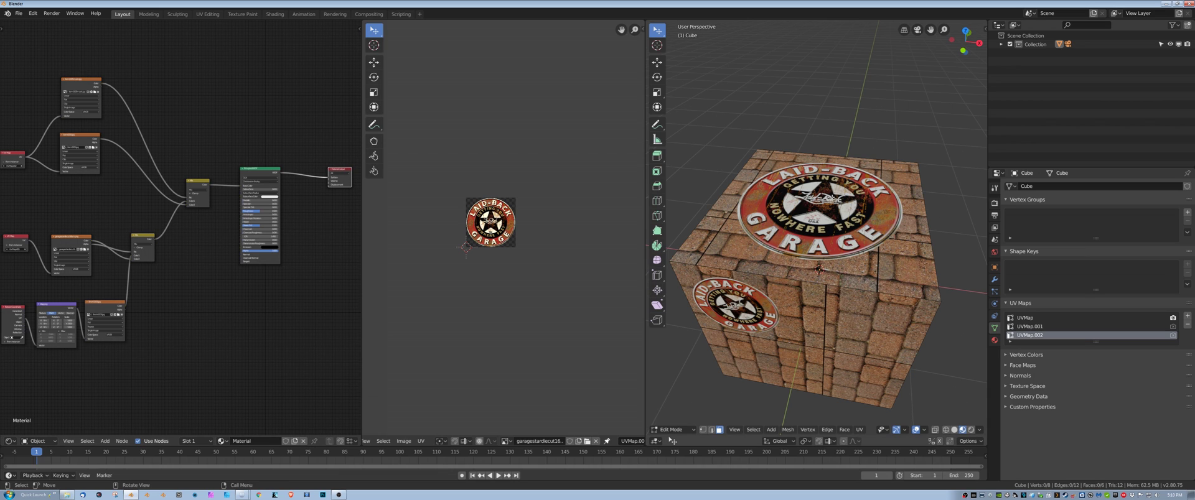